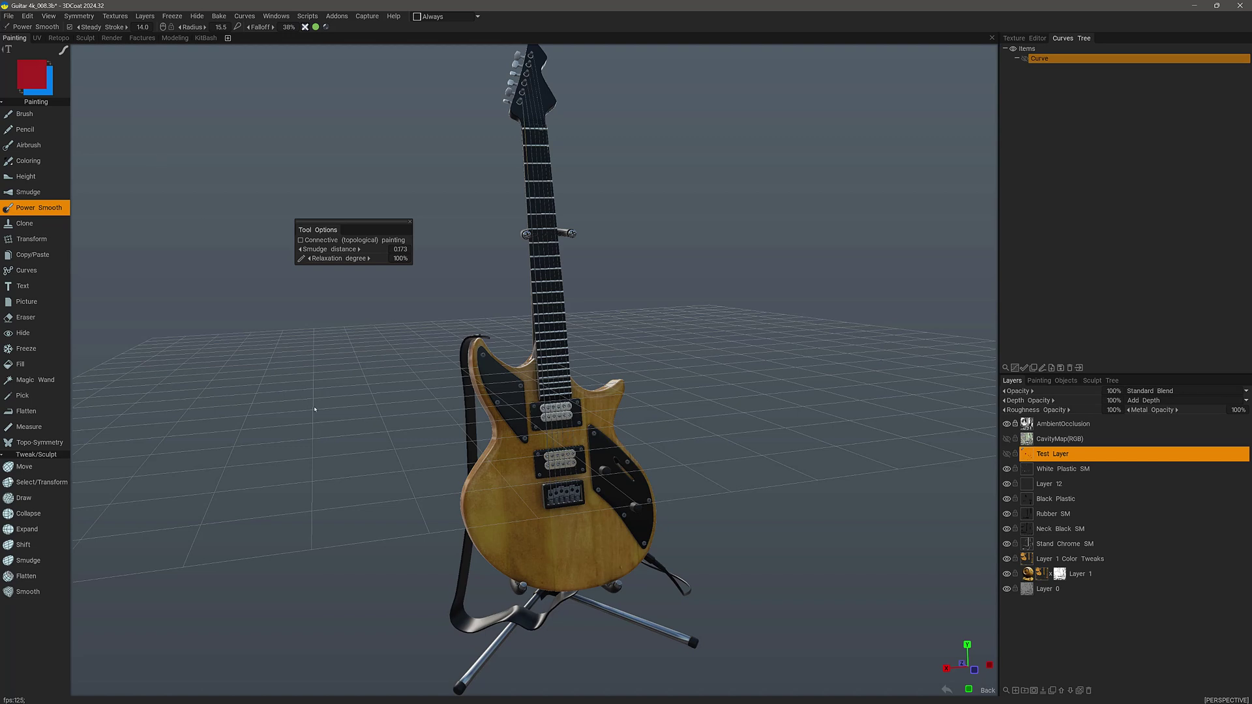
Show the Test Layer, make it the active layer, and frame its painted patches on the guitar body
right_drag(319, 415, 350, 324)
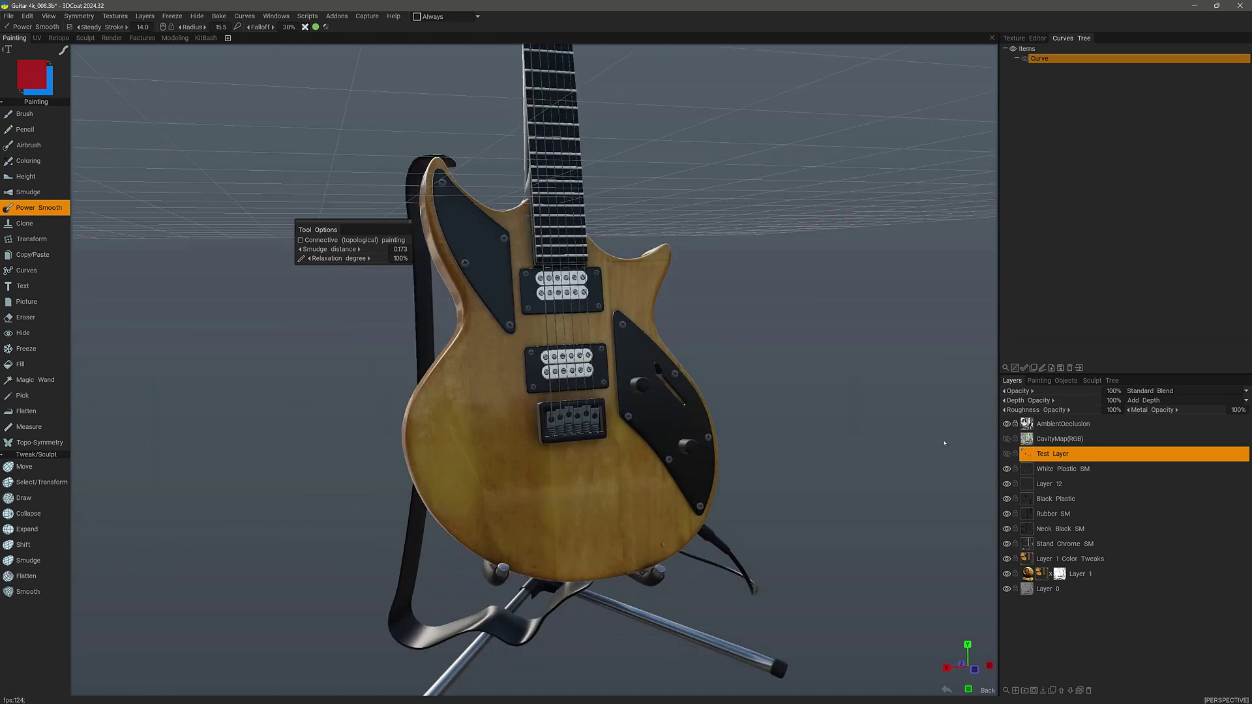
click(1007, 454)
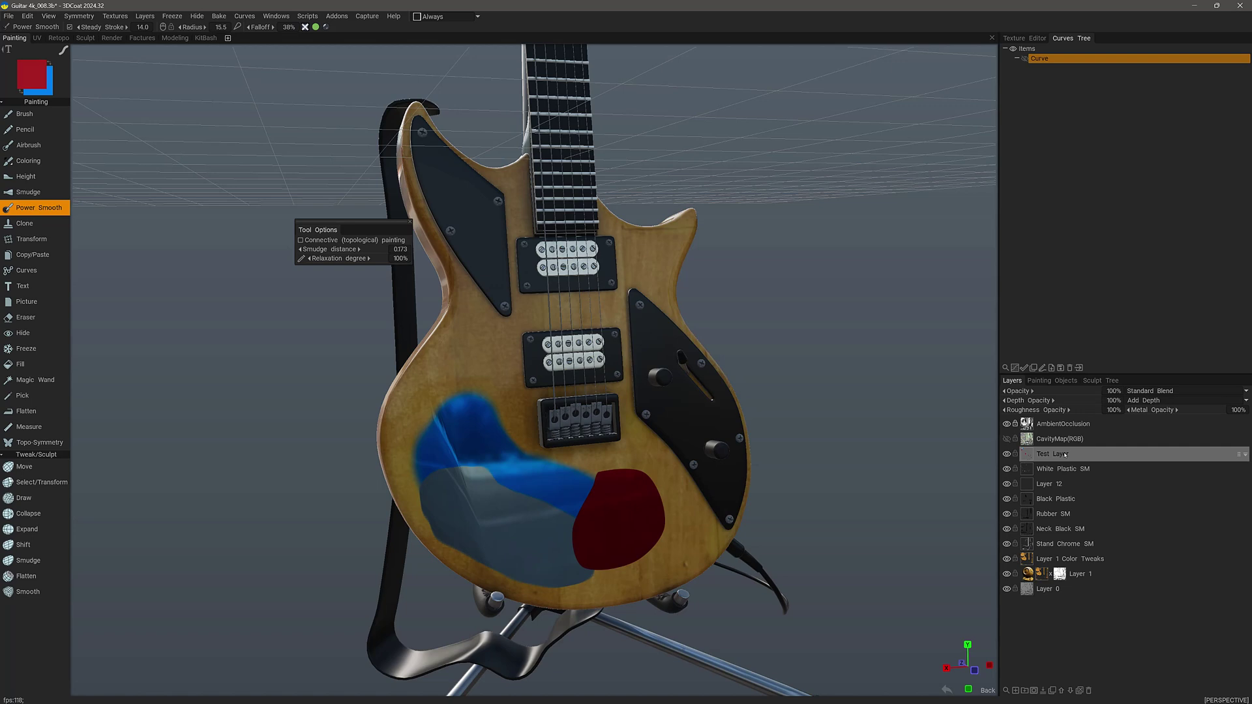
click(1050, 454)
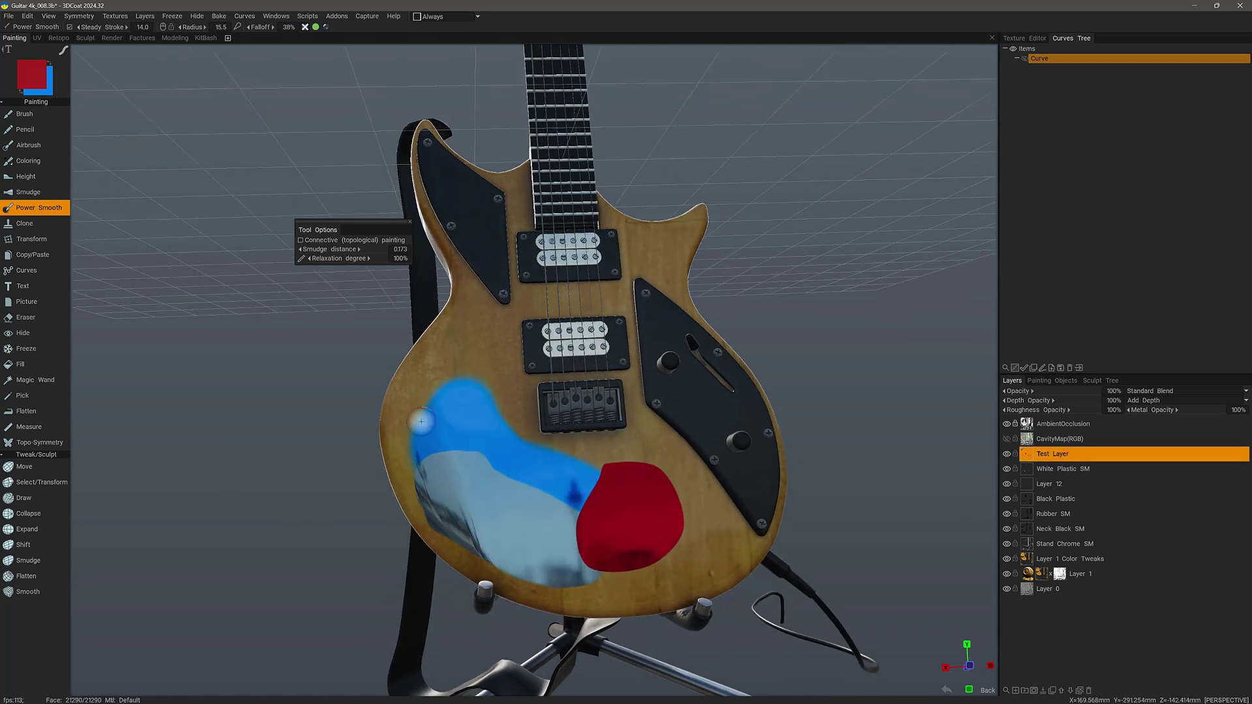
mouse_move(612, 531)
alt+mouse_down()
mouse_move(509, 572)
mouse_move(558, 512)
alt+mouse_up()
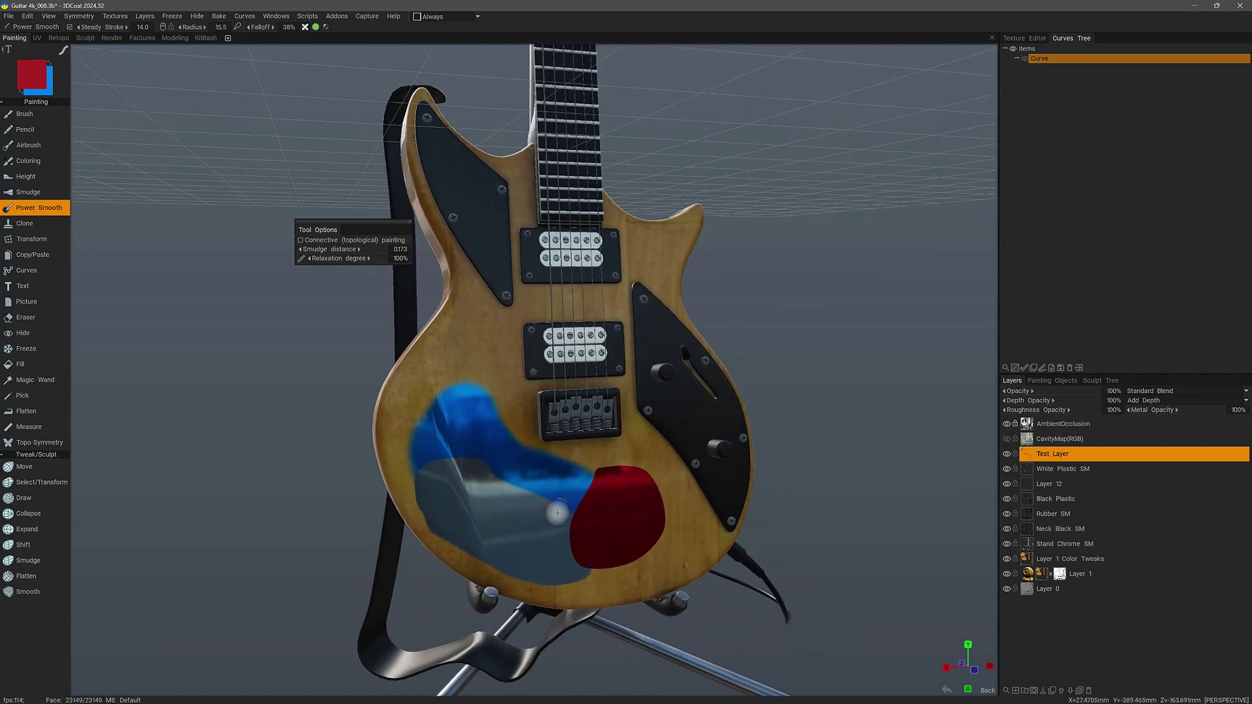
Switch to the Brush tool and raise its smoothing strength to 100% over the painted patches
click(26, 114)
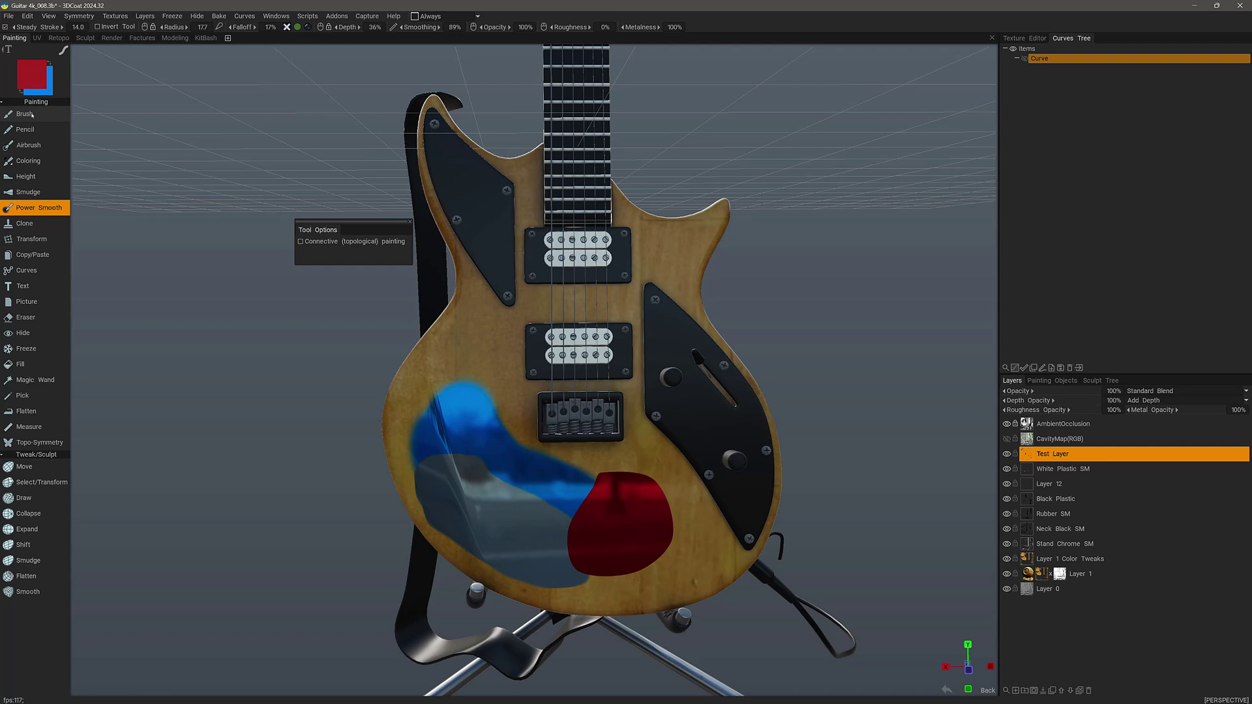
scroll(535, 512, up, 3)
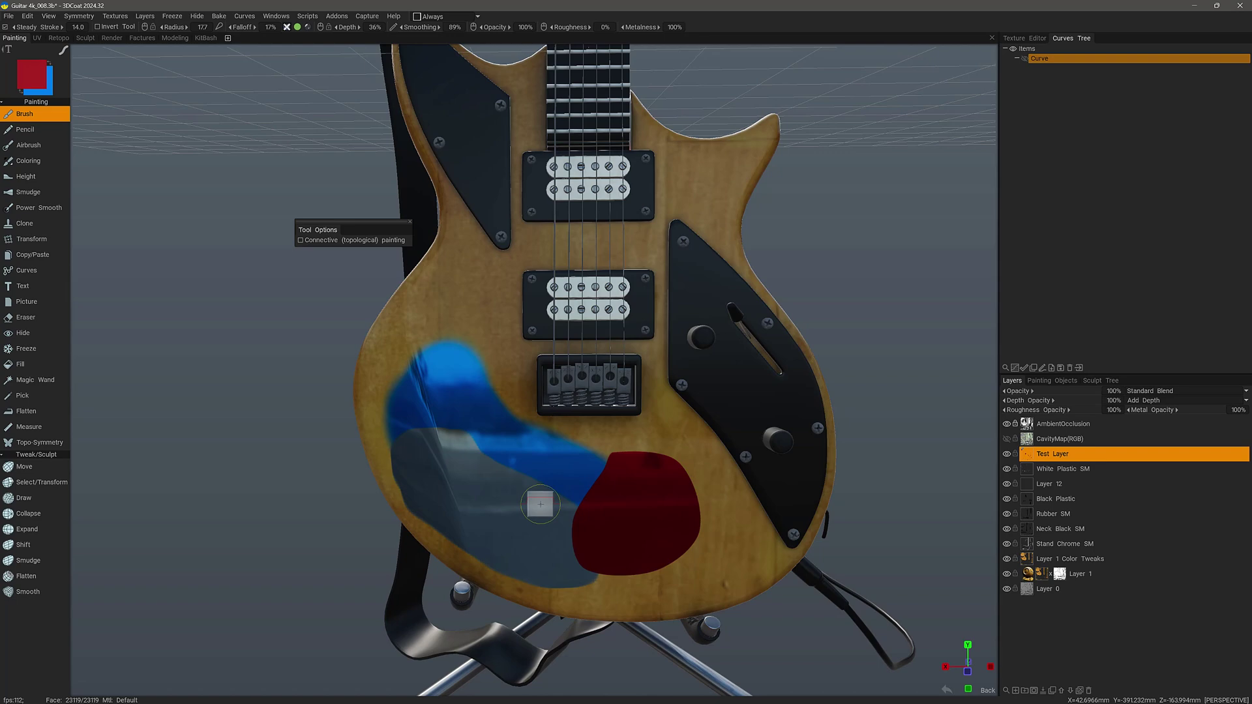
mouse_move(505, 493)
alt+mouse_down()
mouse_move(508, 482)
mouse_move(548, 505)
alt+mouse_up()
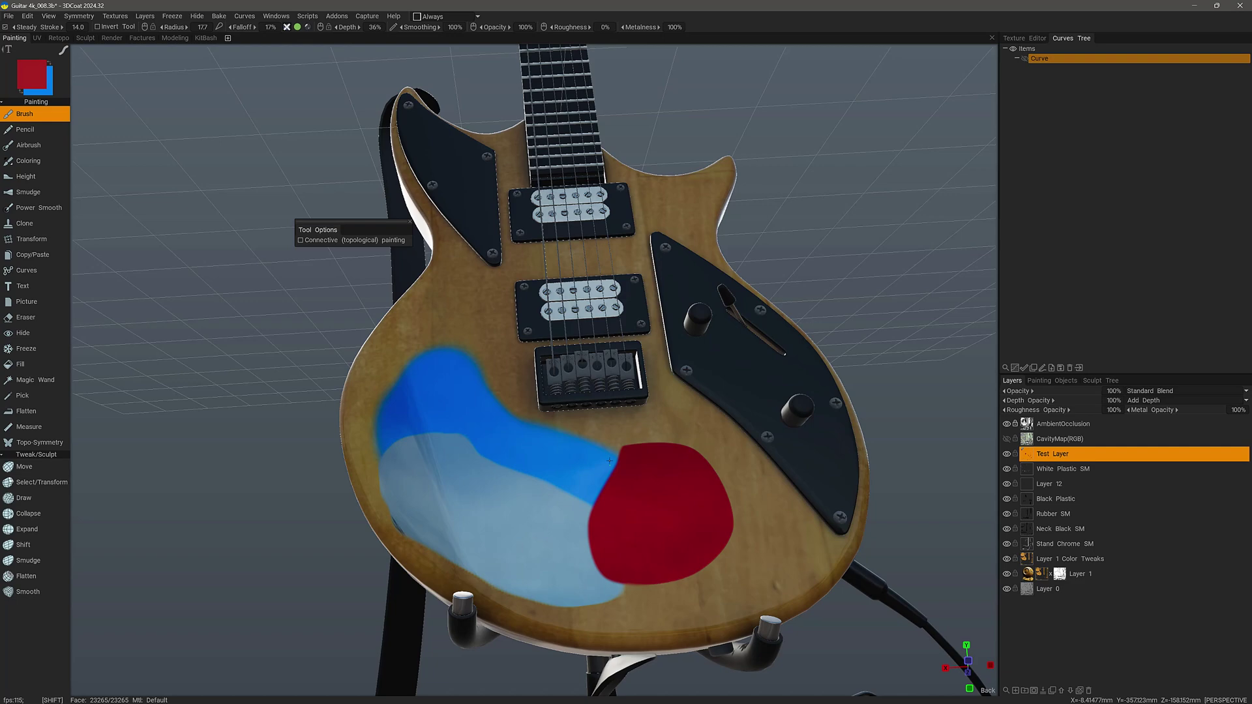
alt+drag(600, 485, 539, 551)
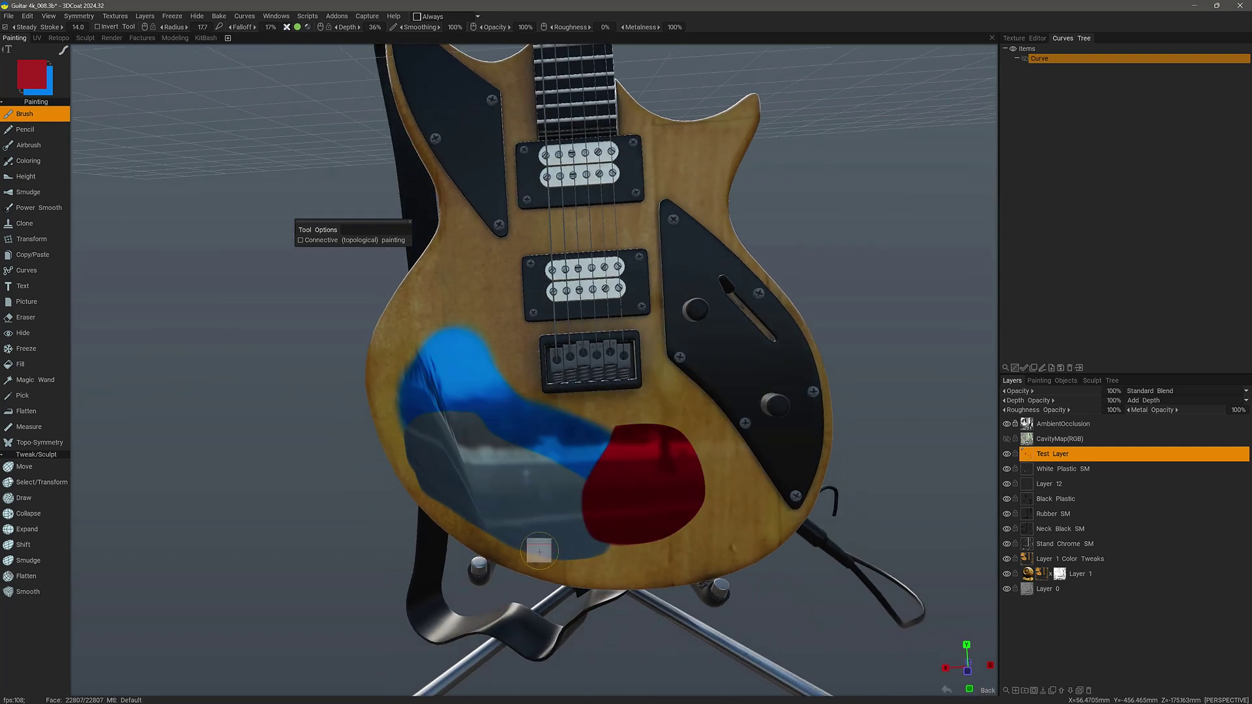
mouse_move(593, 514)
alt+mouse_down()
mouse_move(548, 490)
mouse_move(606, 441)
mouse_move(575, 476)
mouse_move(461, 425)
mouse_move(482, 462)
alt+mouse_up()
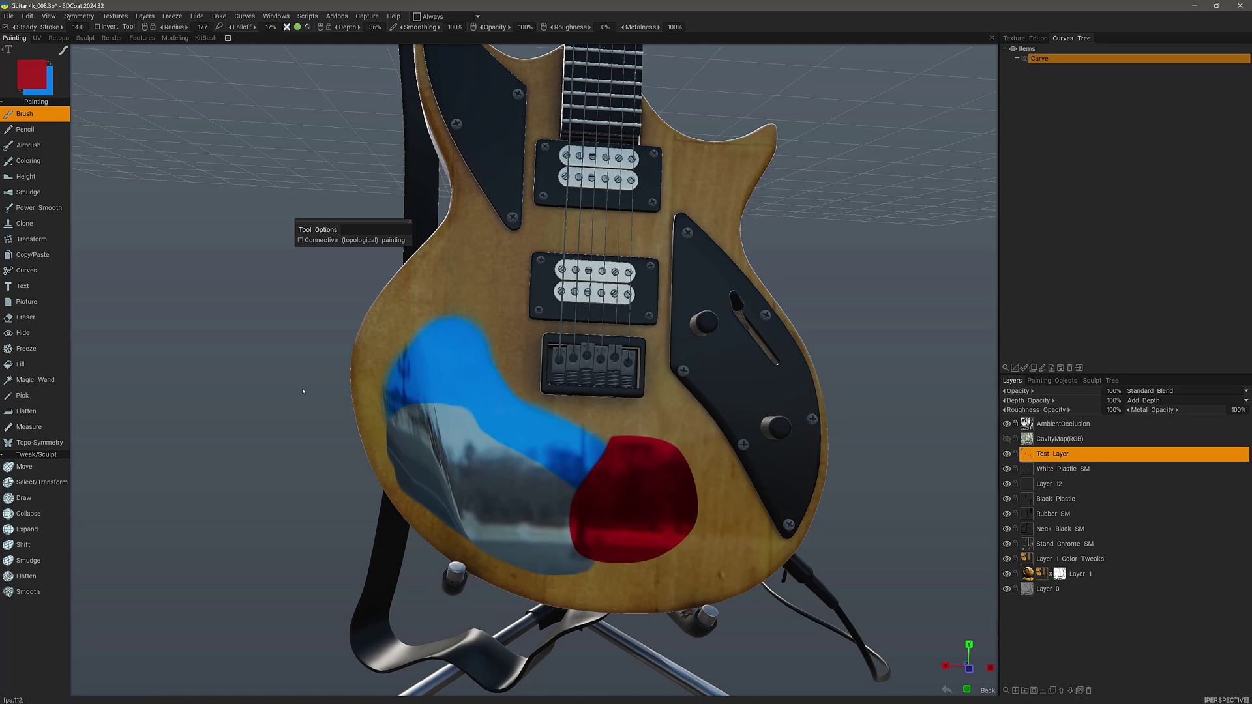
mouse_move(304, 390)
mouse_down()
mouse_move(294, 259)
mouse_move(489, 492)
mouse_move(557, 512)
mouse_move(587, 477)
mouse_move(537, 521)
mouse_up()
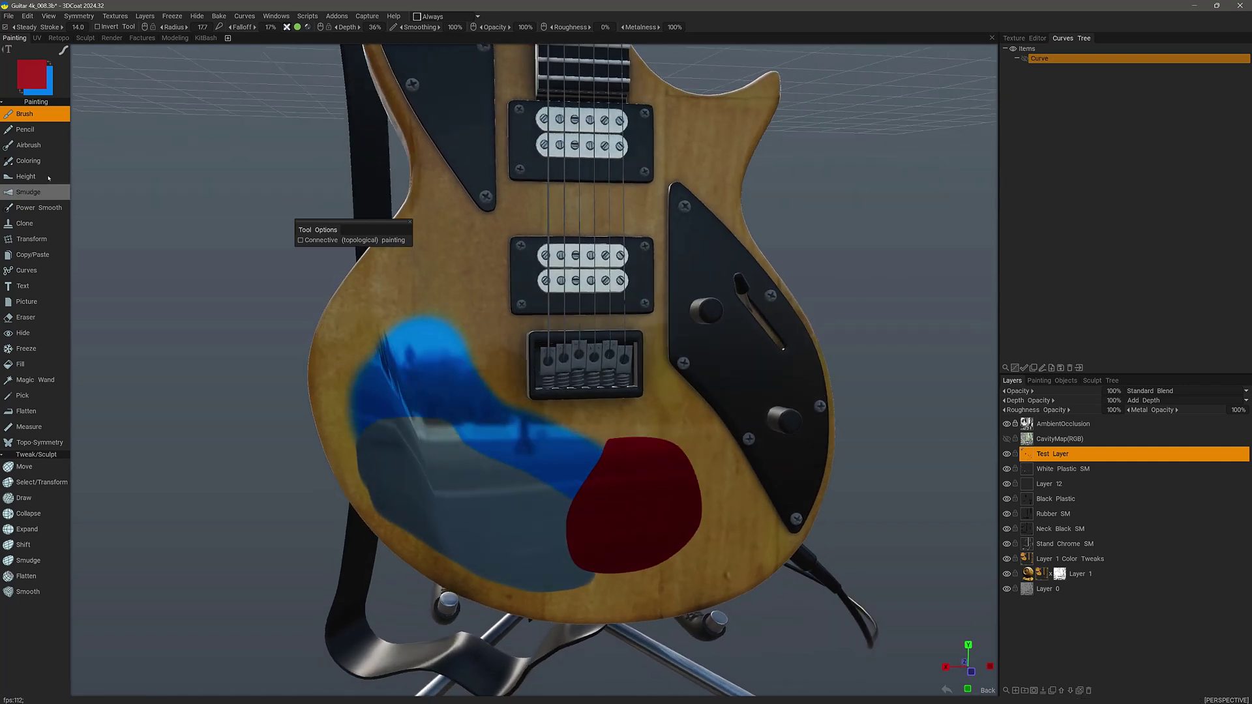
Try the Coloring tool's Smoothing mode on the borders between the red, blue and grey patches
click(37, 161)
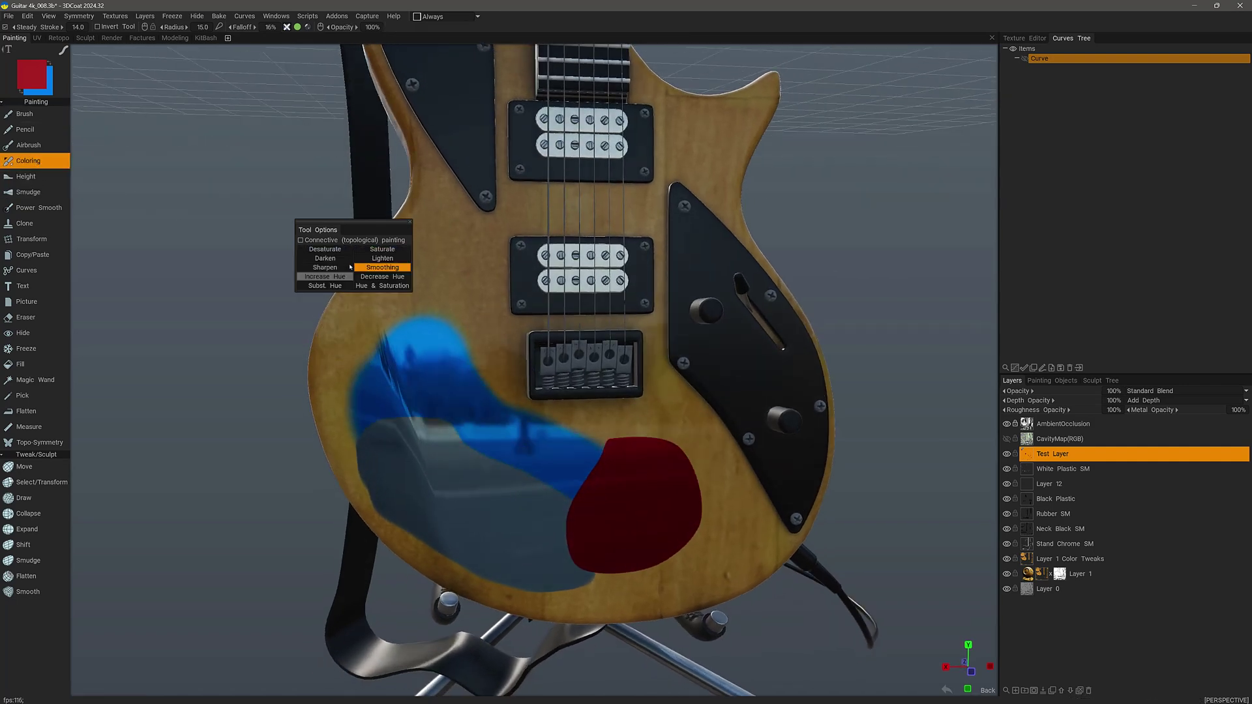
mouse_move(604, 515)
alt+mouse_down()
mouse_move(618, 528)
mouse_move(588, 461)
alt+mouse_up()
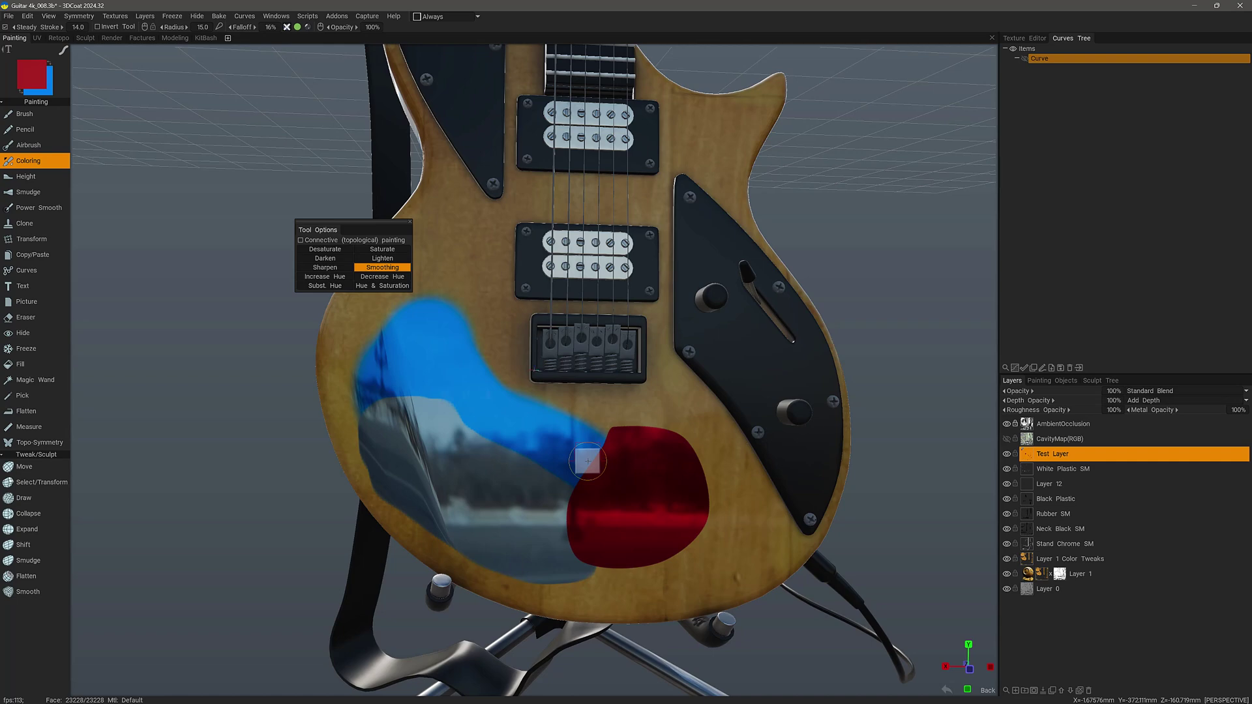
mouse_move(575, 494)
middle_down()
mouse_move(596, 480)
mouse_move(525, 489)
middle_up()
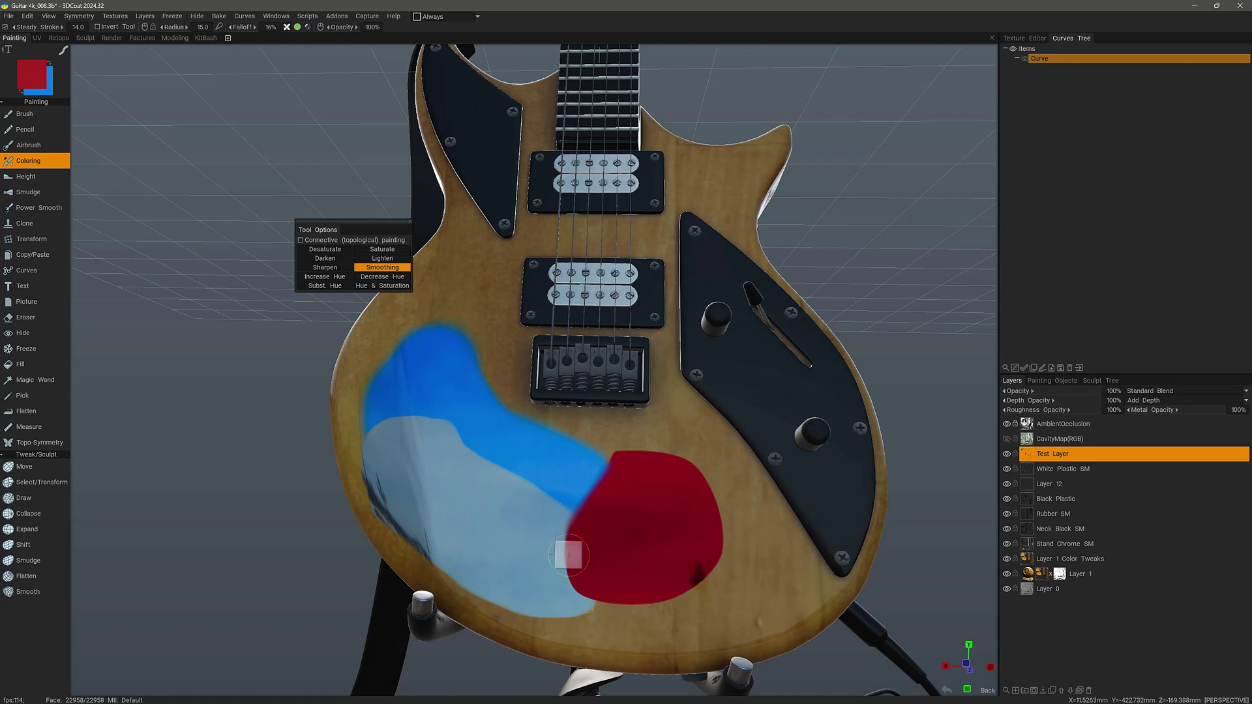
mouse_move(569, 562)
middle_down()
mouse_move(527, 579)
mouse_move(569, 506)
mouse_move(529, 540)
mouse_move(496, 509)
middle_up()
Switch to the Power Smooth tool and set its smudge distance to 0.000
click(40, 207)
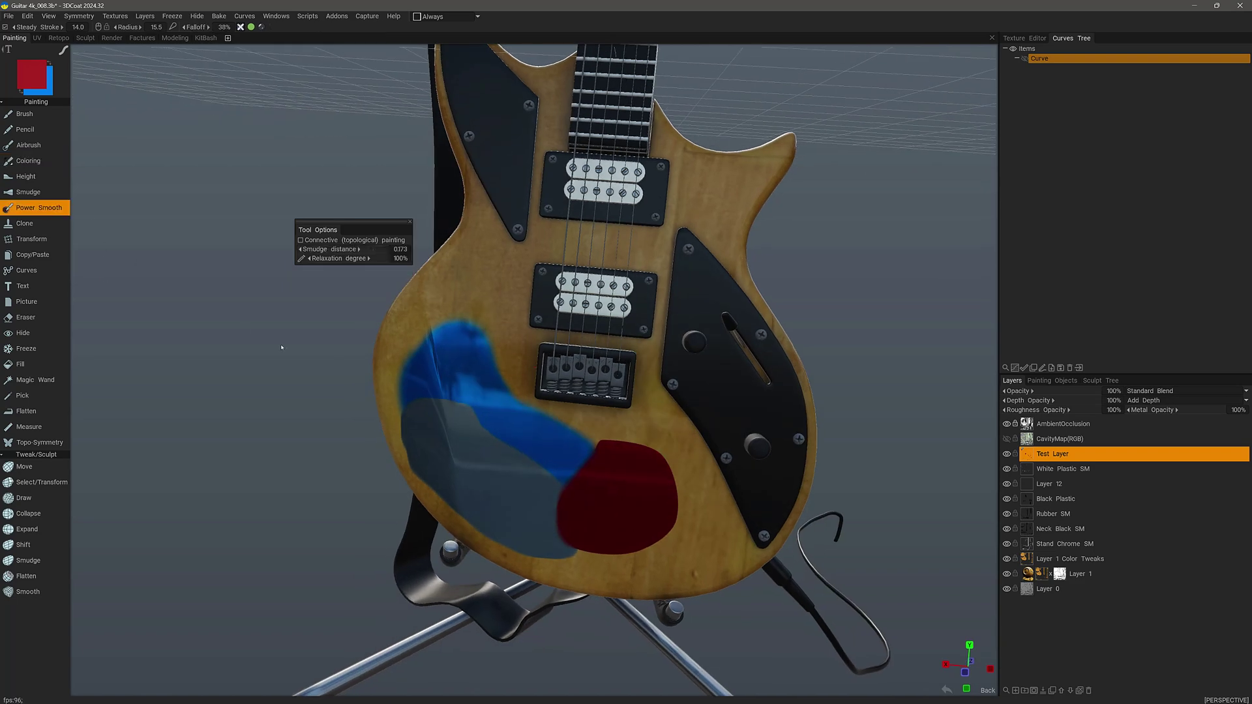
drag(281, 347, 315, 261)
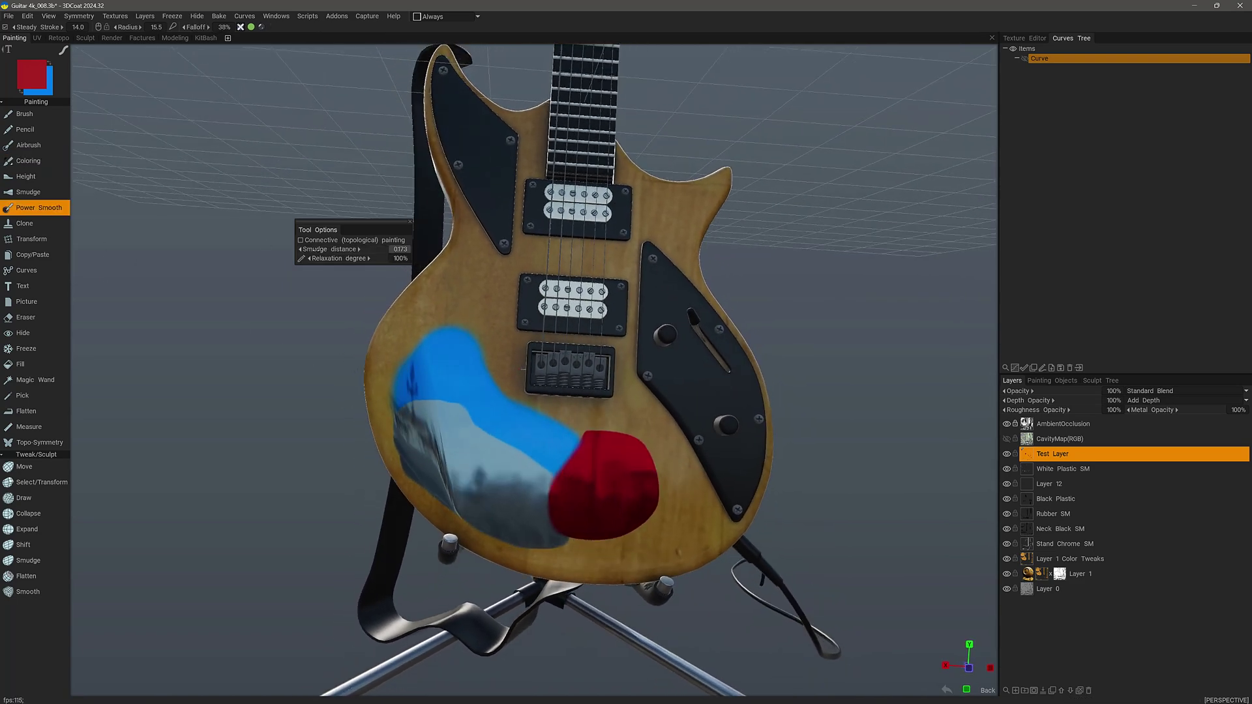
middle_drag(524, 370, 440, 305)
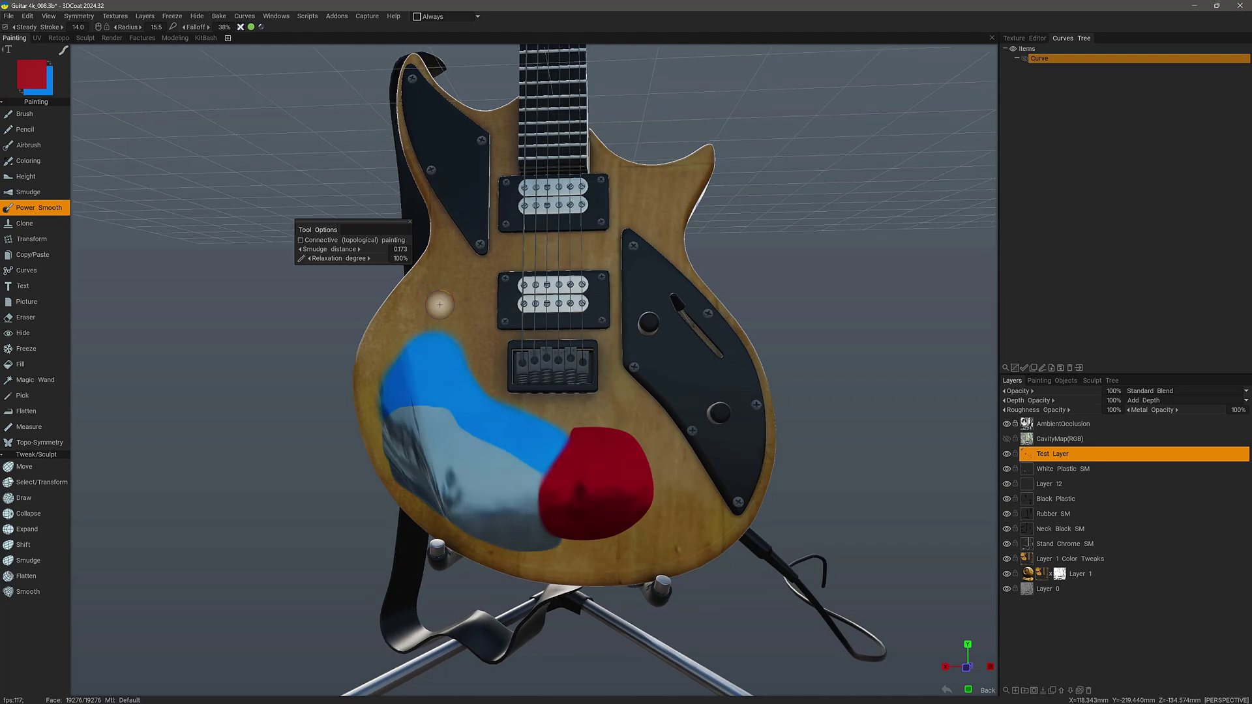
mouse_move(439, 304)
alt+mouse_down()
mouse_move(559, 475)
mouse_move(508, 498)
alt+mouse_up()
alt+right_drag(509, 498, 334, 250)
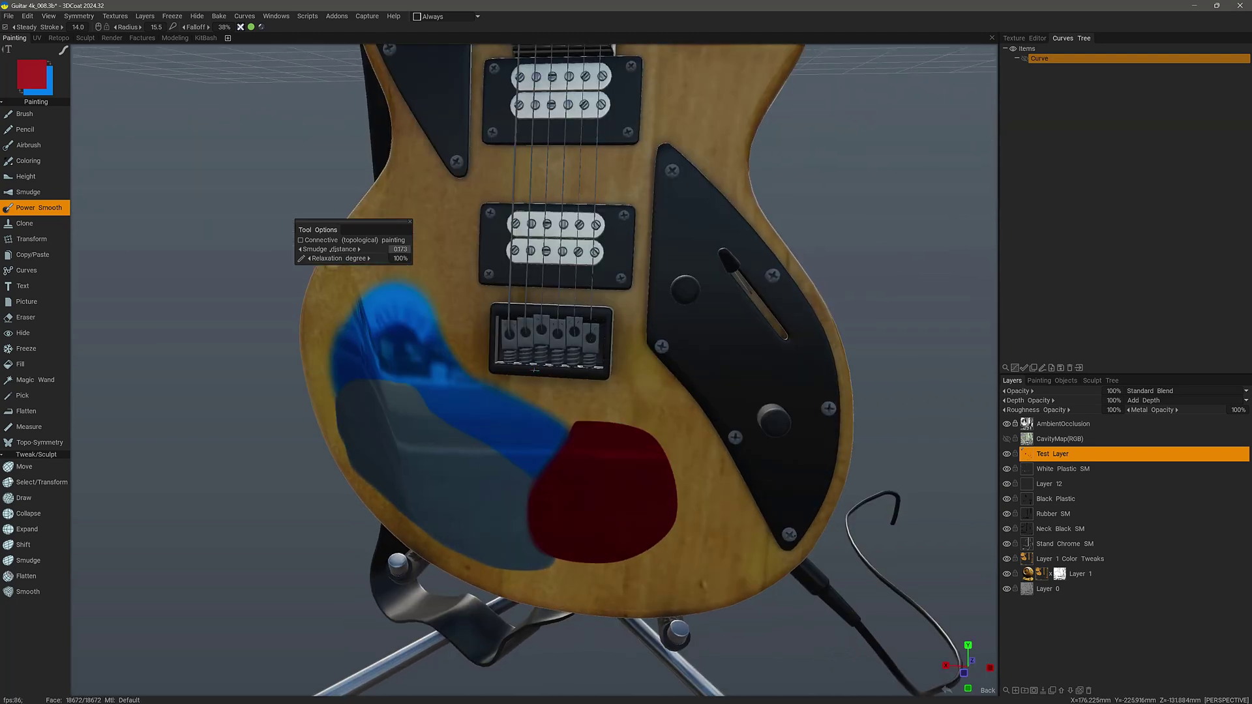
alt+drag(334, 250, 350, 249)
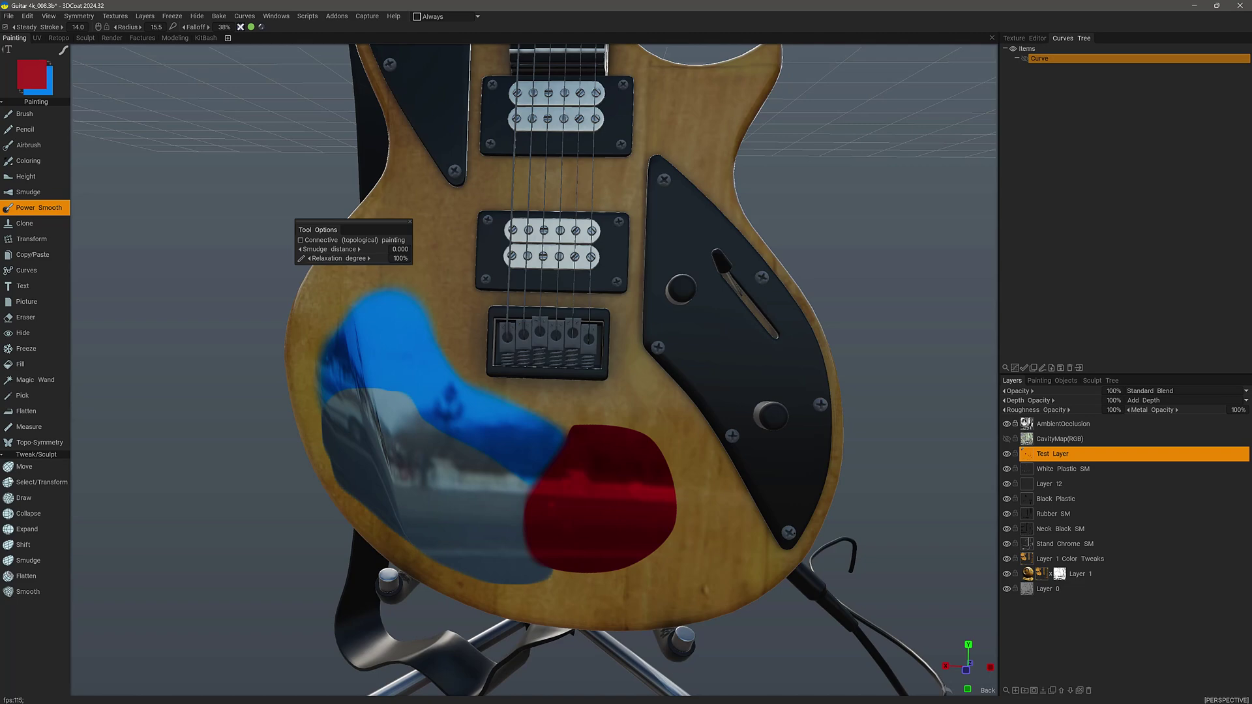
Test Power Smooth without any smudge distance along the borders of the blue, grey and red patches
mouse_move(450, 418)
alt+mouse_down()
mouse_move(455, 448)
mouse_move(410, 481)
mouse_move(453, 473)
alt+mouse_up()
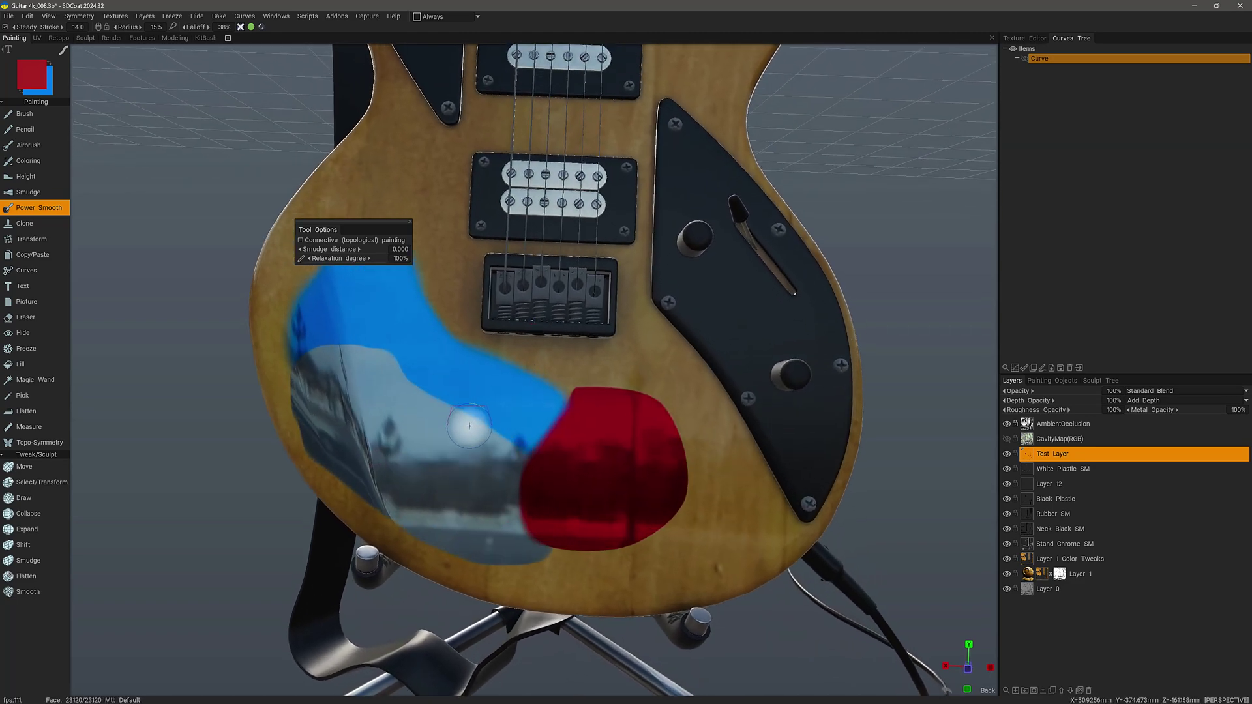
mouse_move(467, 416)
alt+mouse_down()
mouse_move(450, 422)
mouse_move(466, 416)
alt+mouse_up()
middle_drag(463, 412, 464, 408)
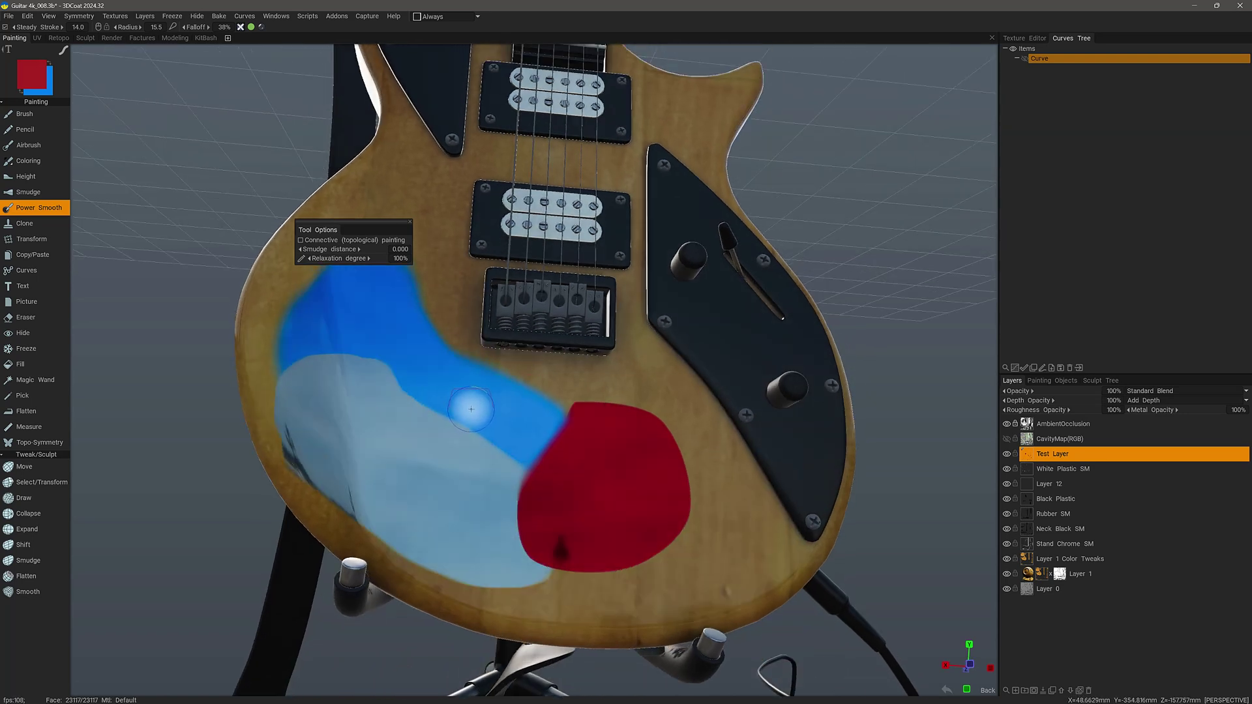
mouse_move(450, 410)
middle_down()
mouse_move(491, 403)
mouse_move(520, 439)
mouse_move(418, 294)
middle_up()
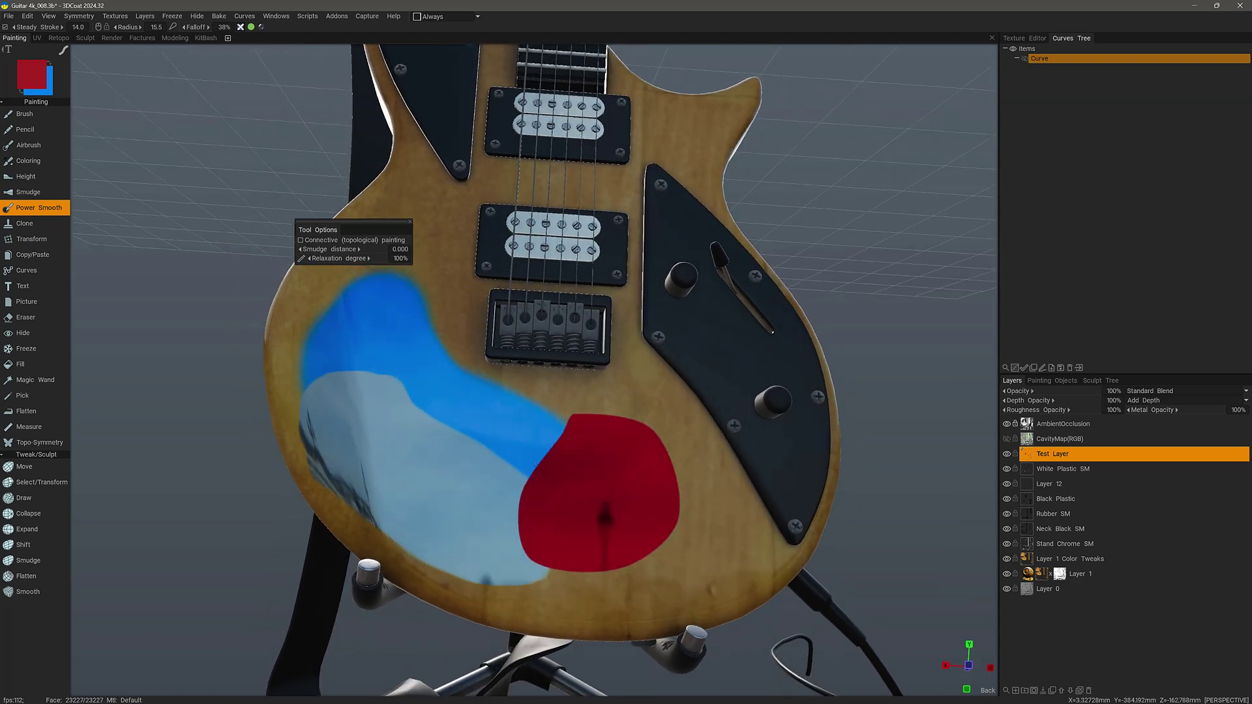
mouse_move(525, 556)
middle_down()
mouse_move(474, 522)
mouse_move(503, 526)
middle_up()
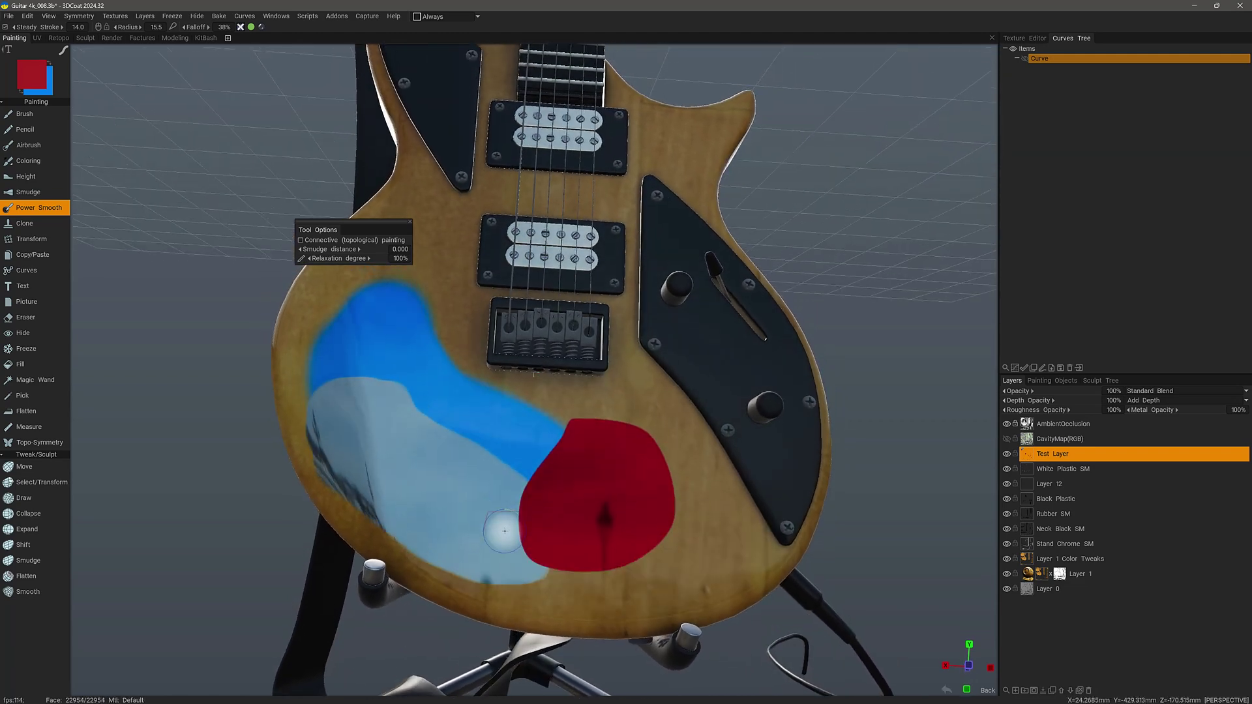
Try Power Smooth on the red patch's edge with a smudge distance of 0.032 and a relaxation degree of 33%
drag(353, 249, 349, 249)
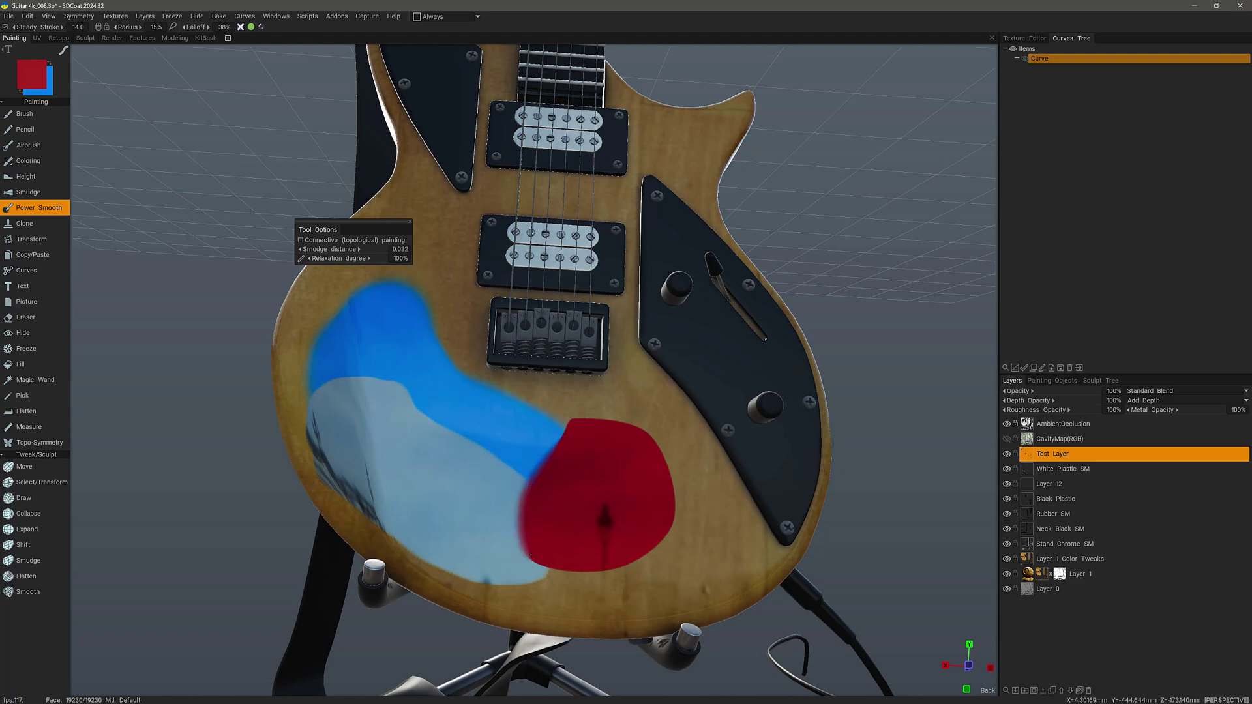
mouse_move(529, 556)
middle_down()
mouse_move(514, 504)
mouse_move(433, 481)
mouse_move(453, 539)
mouse_move(515, 495)
middle_up()
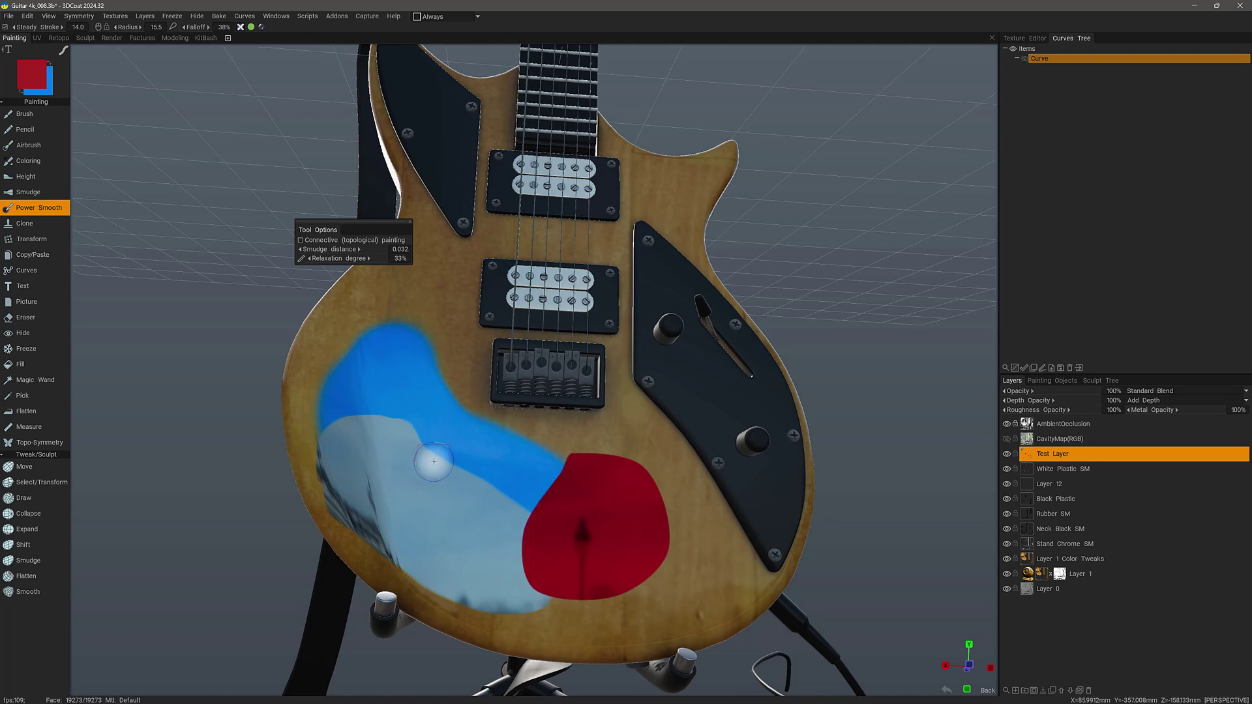
mouse_move(530, 476)
middle_down()
mouse_move(523, 461)
mouse_move(502, 489)
mouse_move(481, 482)
middle_up()
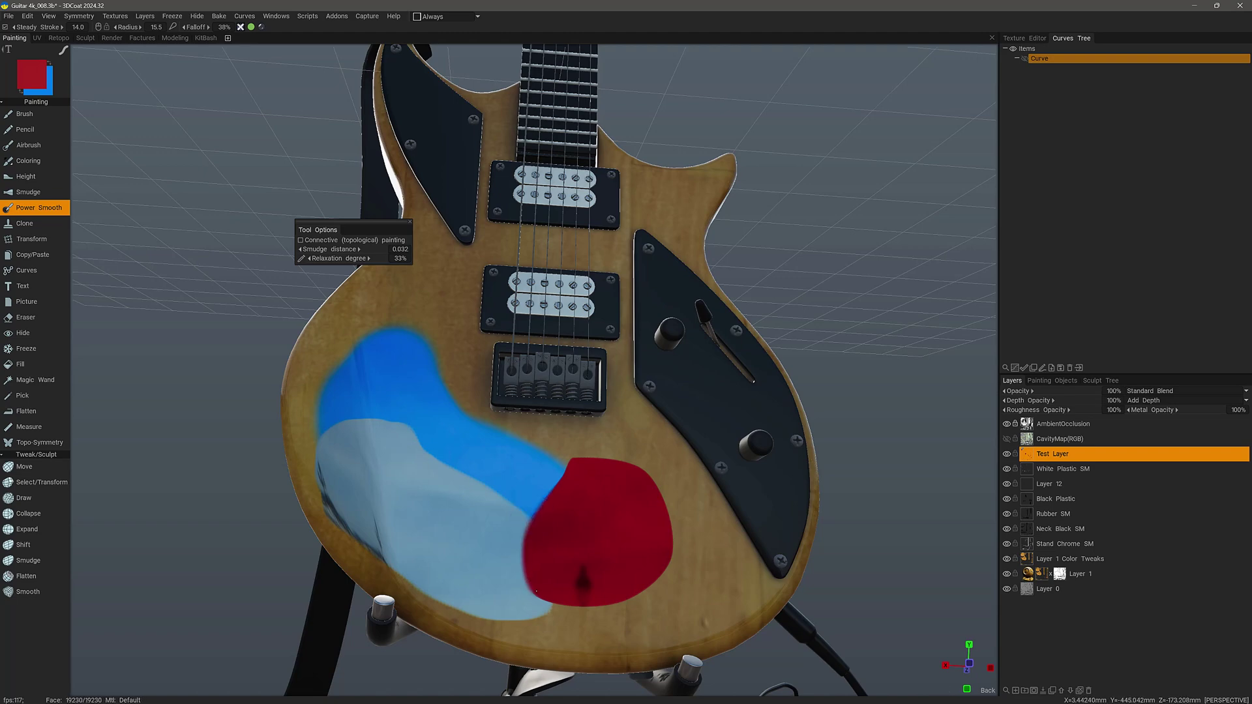
Set Power Smooth's smudge distance to 0.130, its relaxation degree to 100% and the brush radius to 23.9
mouse_move(544, 599)
middle_down()
mouse_move(433, 503)
mouse_move(456, 515)
mouse_move(392, 271)
middle_up()
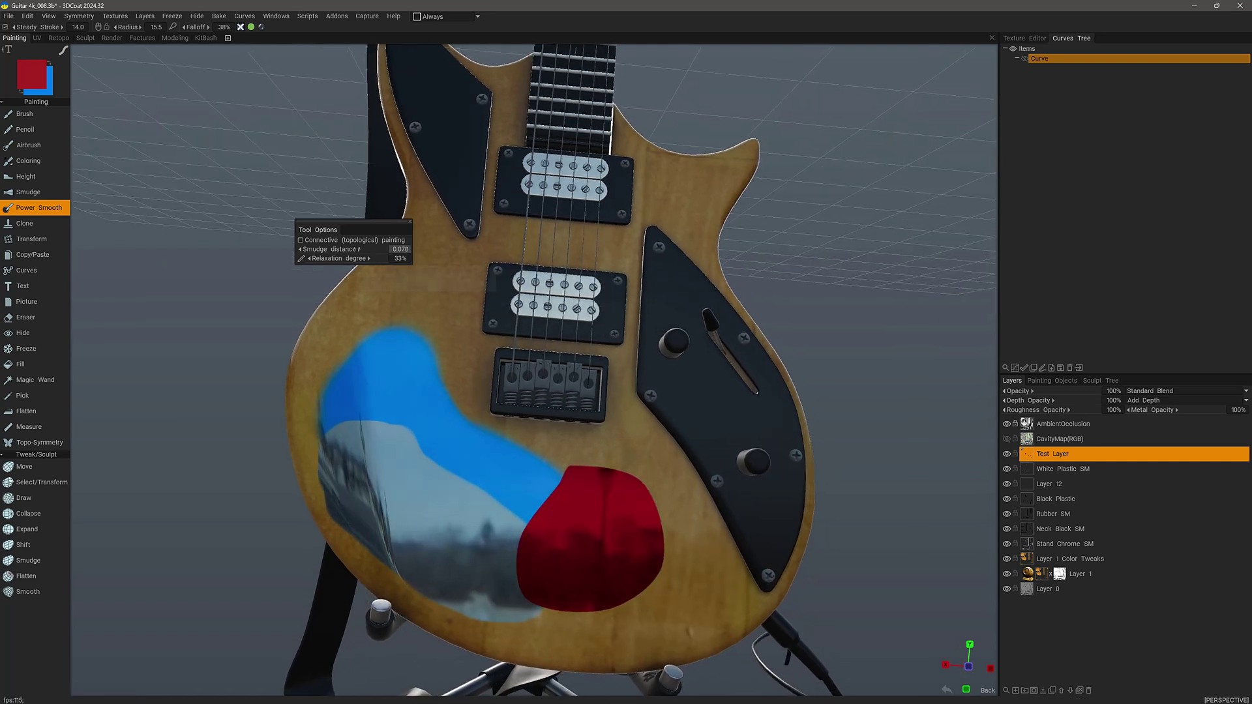
drag(352, 259, 432, 268)
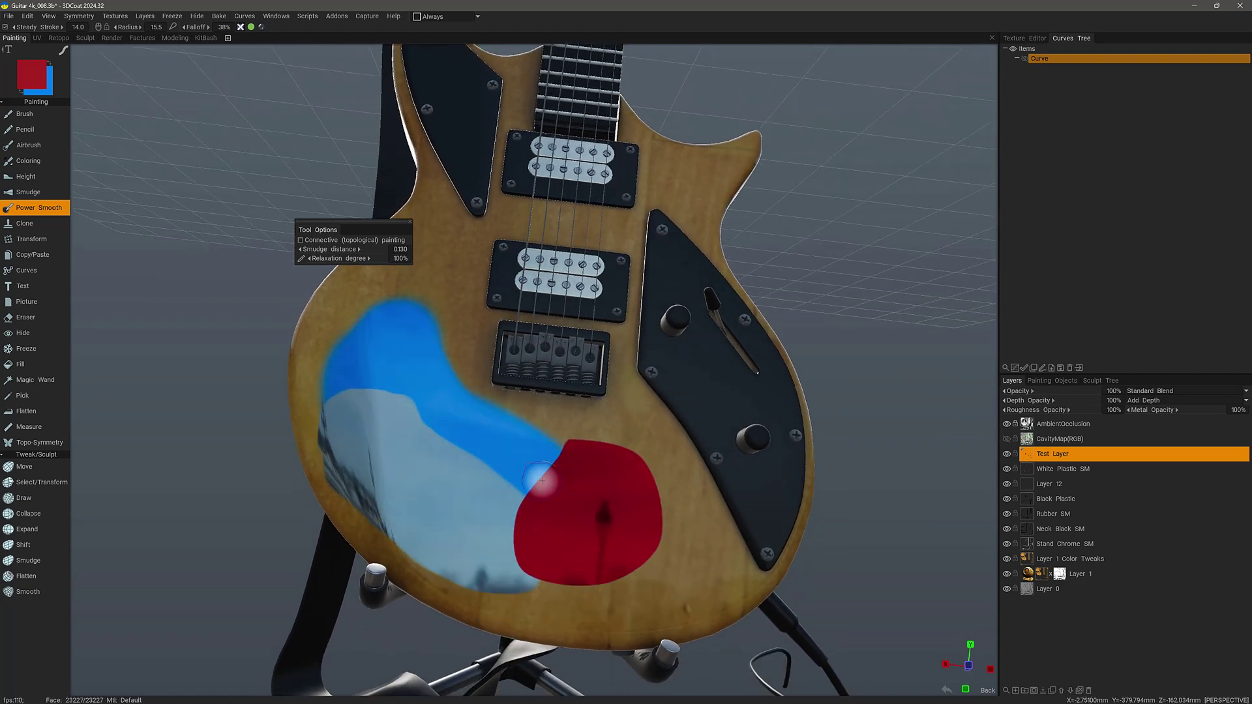
key(bracketright)
key(bracketright)
key(bracketright)
key(bracketright)
key(bracketright)
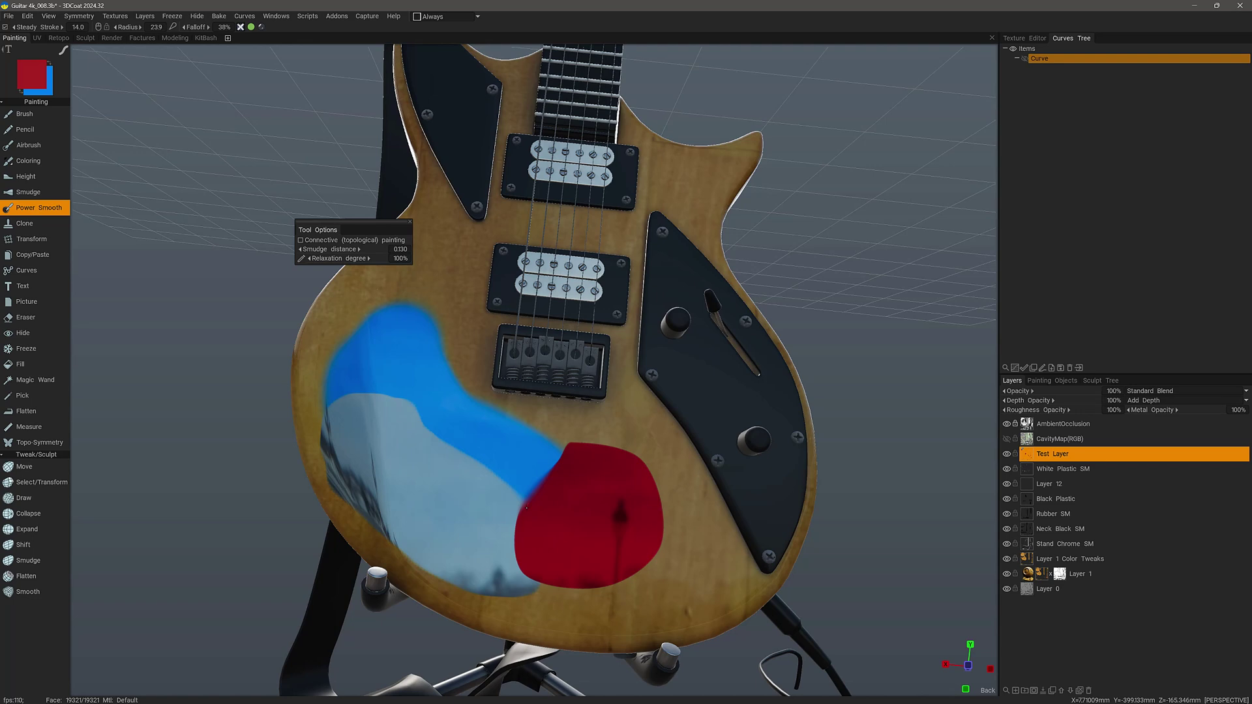
Try blending the red patch's border with the blue and grey patches, and undo the strokes
drag(523, 549, 562, 476)
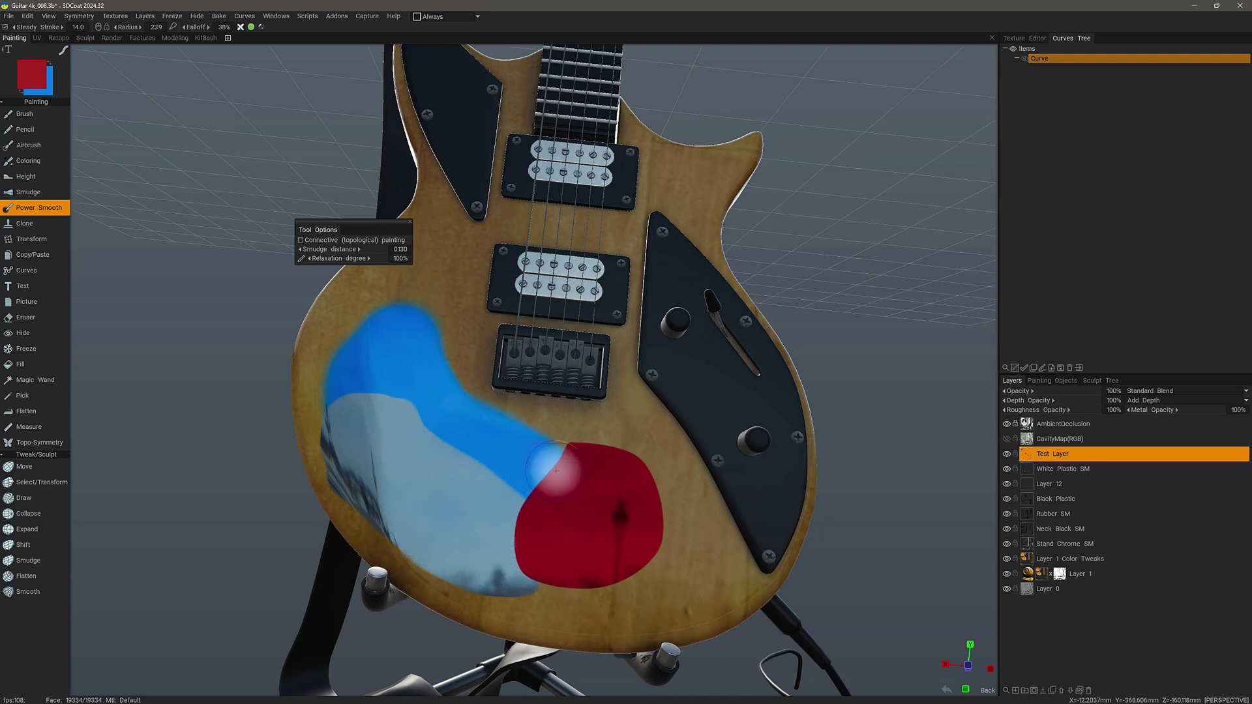
key(ctrl+z)
click(527, 569)
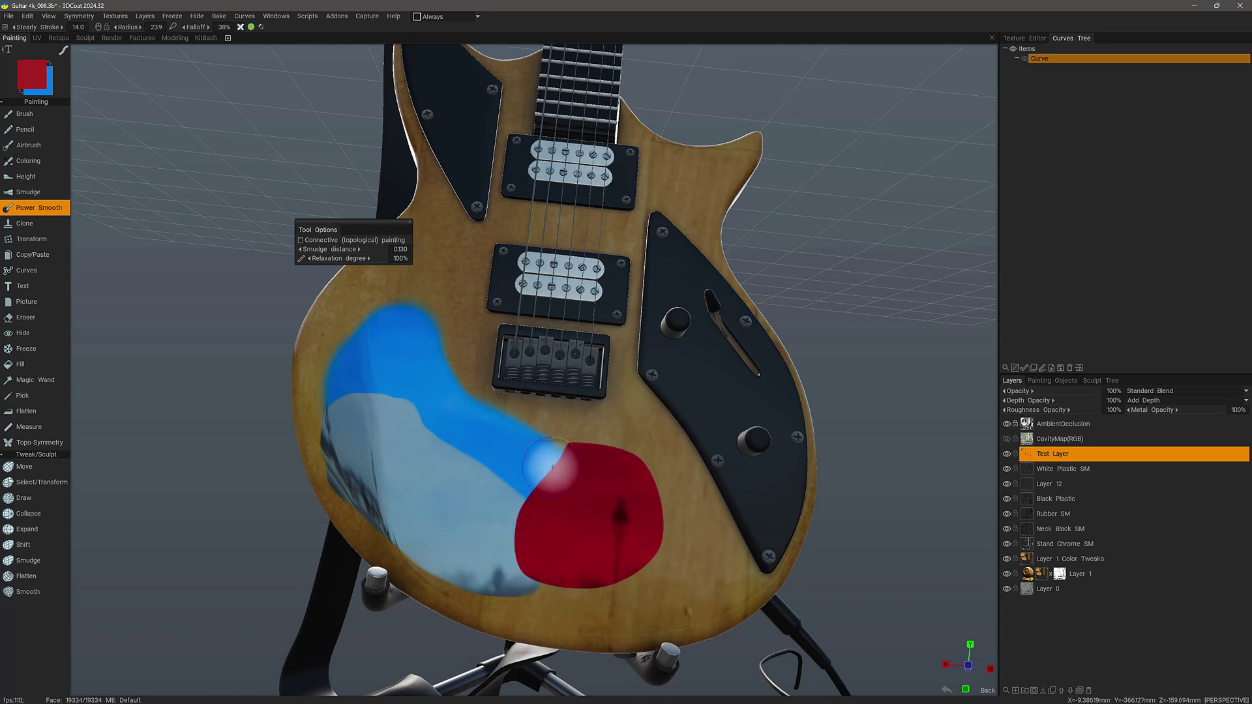
key(ctrl+z)
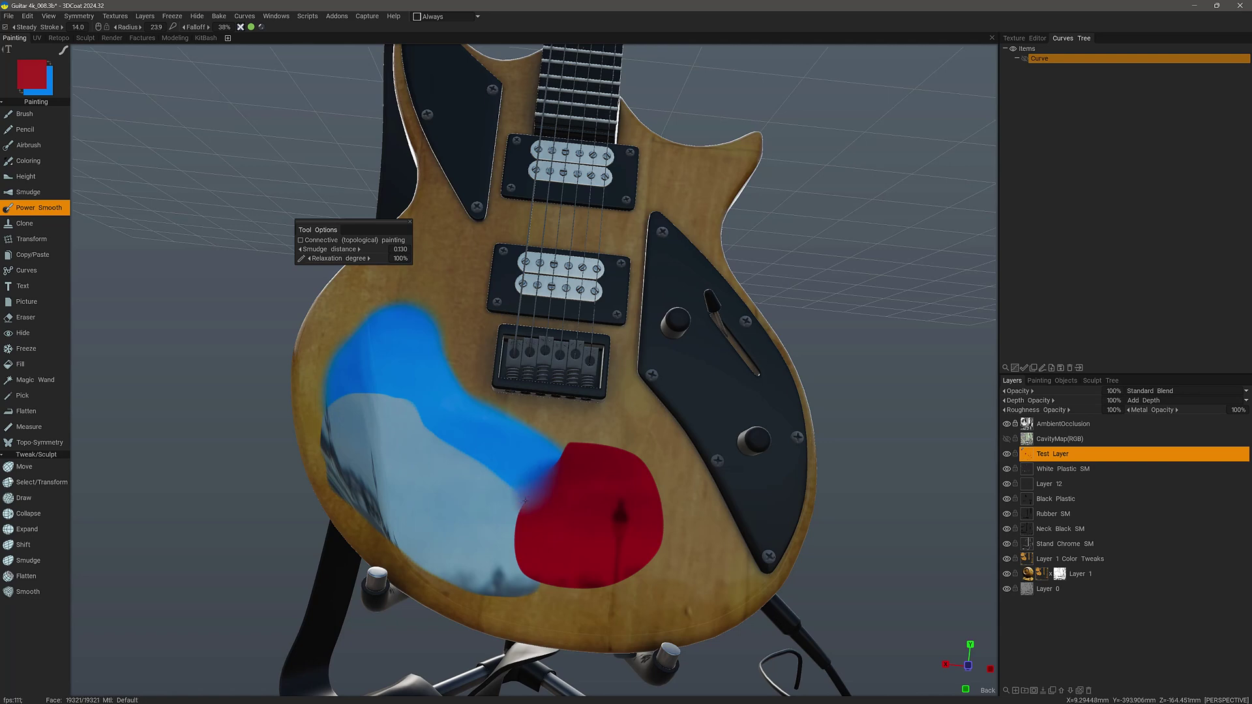
Blend the red patch's inner edge softly into the neighbouring blue and grey patches with Power Smooth
drag(518, 520, 524, 561)
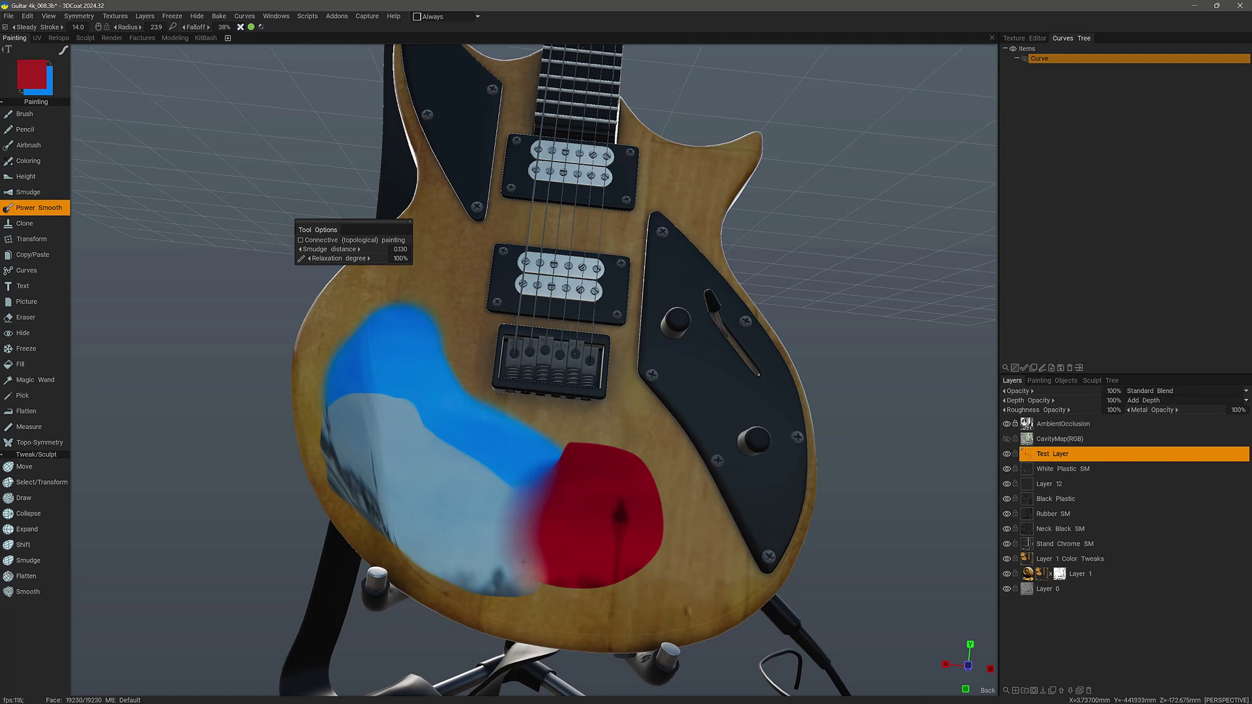
mouse_move(562, 454)
alt+mouse_down()
mouse_move(522, 548)
mouse_move(481, 574)
mouse_move(567, 477)
alt+mouse_up()
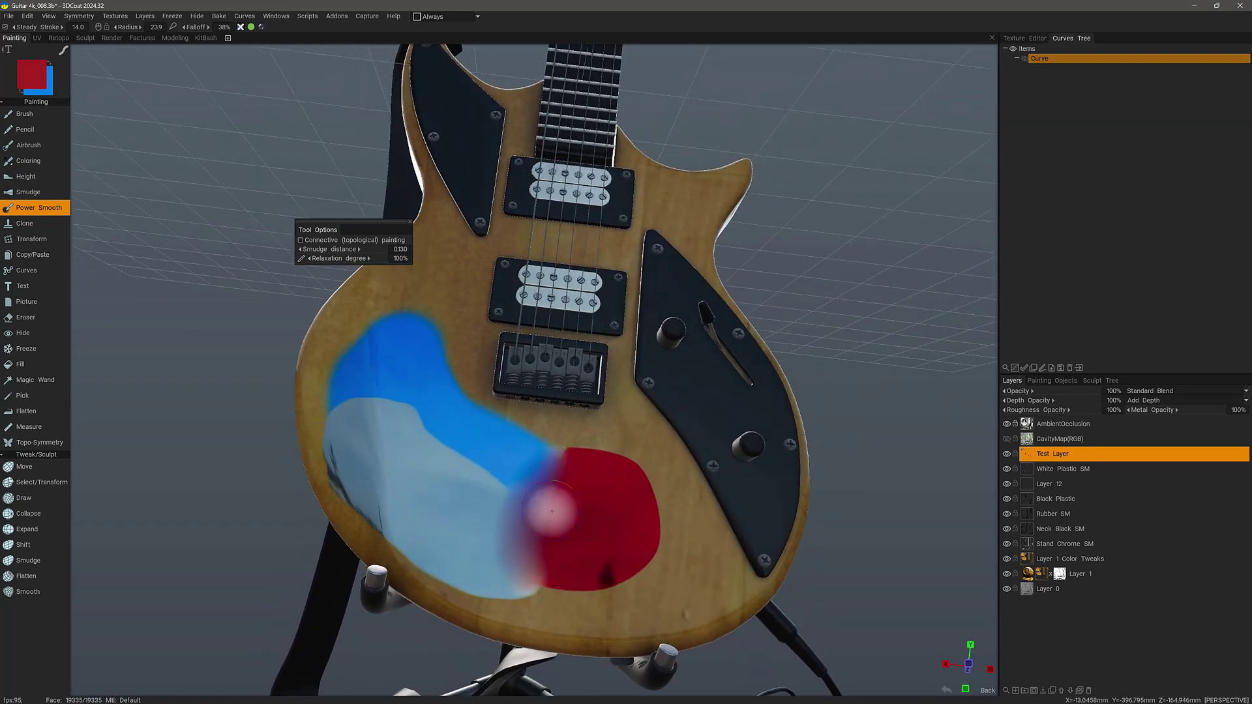
mouse_move(559, 580)
alt+mouse_down()
mouse_move(496, 587)
mouse_move(457, 574)
mouse_move(515, 525)
mouse_move(502, 541)
mouse_move(483, 511)
mouse_move(499, 514)
alt+mouse_up()
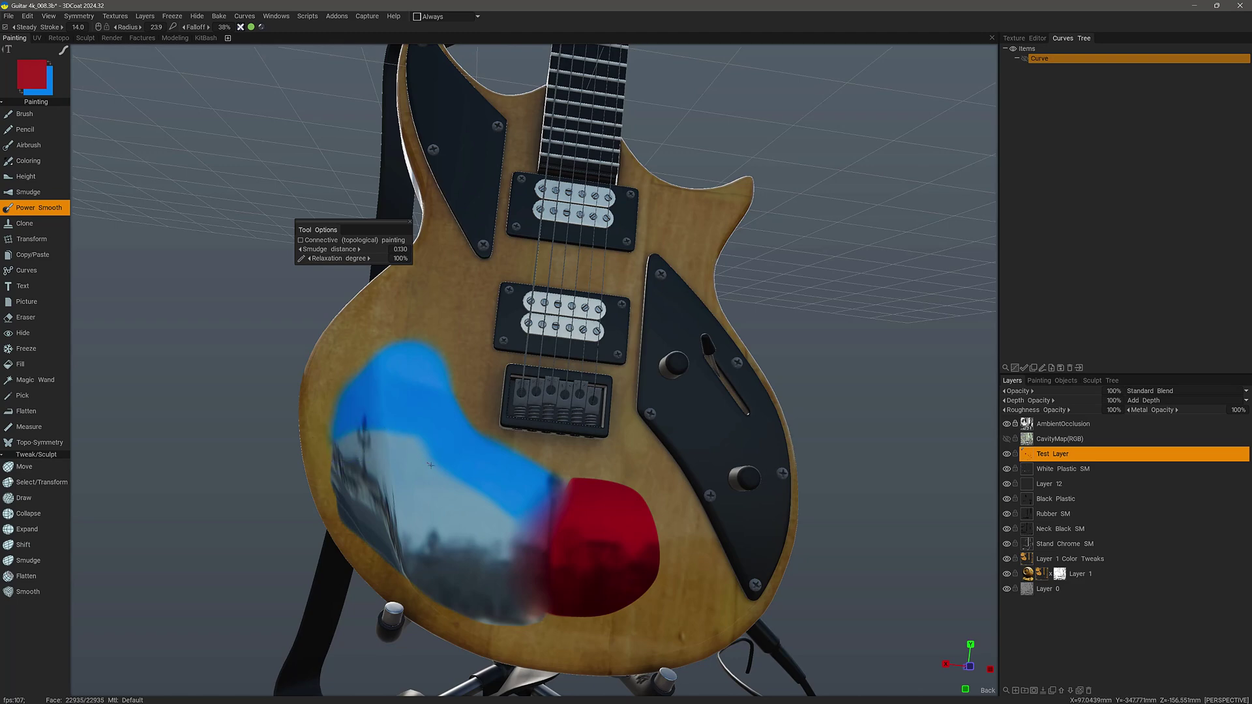
alt+drag(523, 520, 569, 531)
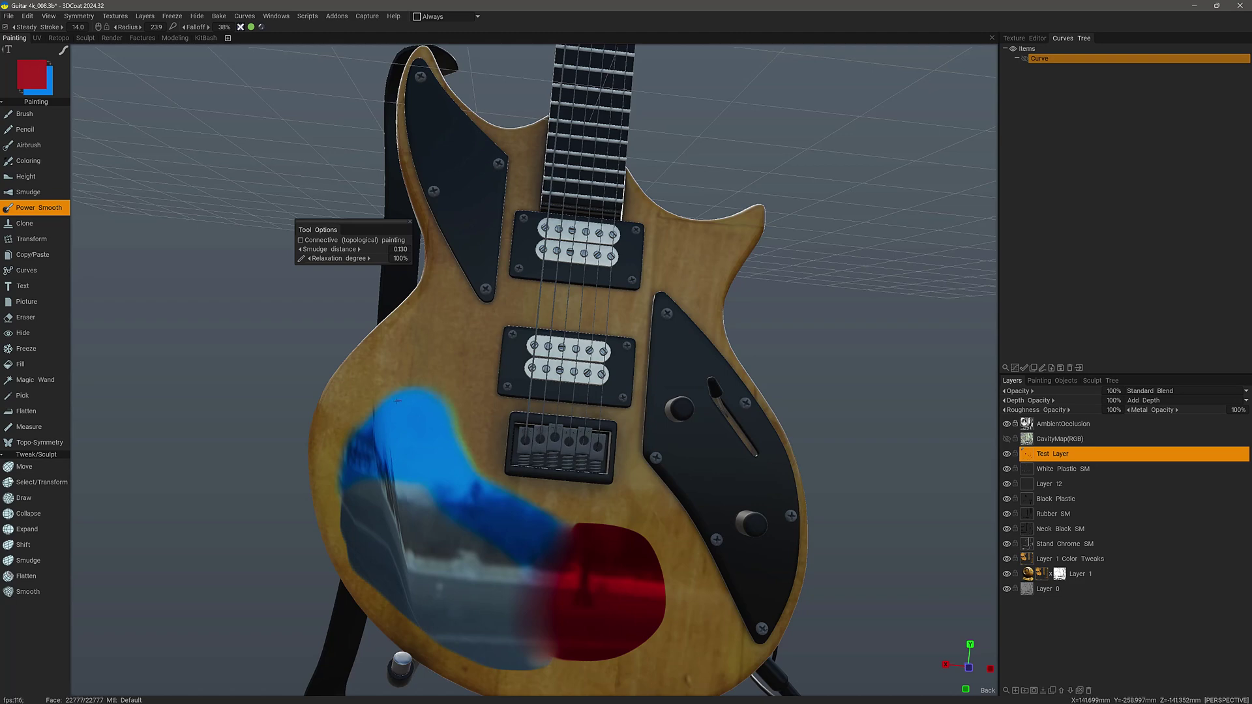
Undo the last Power Smooth blend on the red patch's border with the blue and grey patches
alt+drag(345, 482, 497, 531)
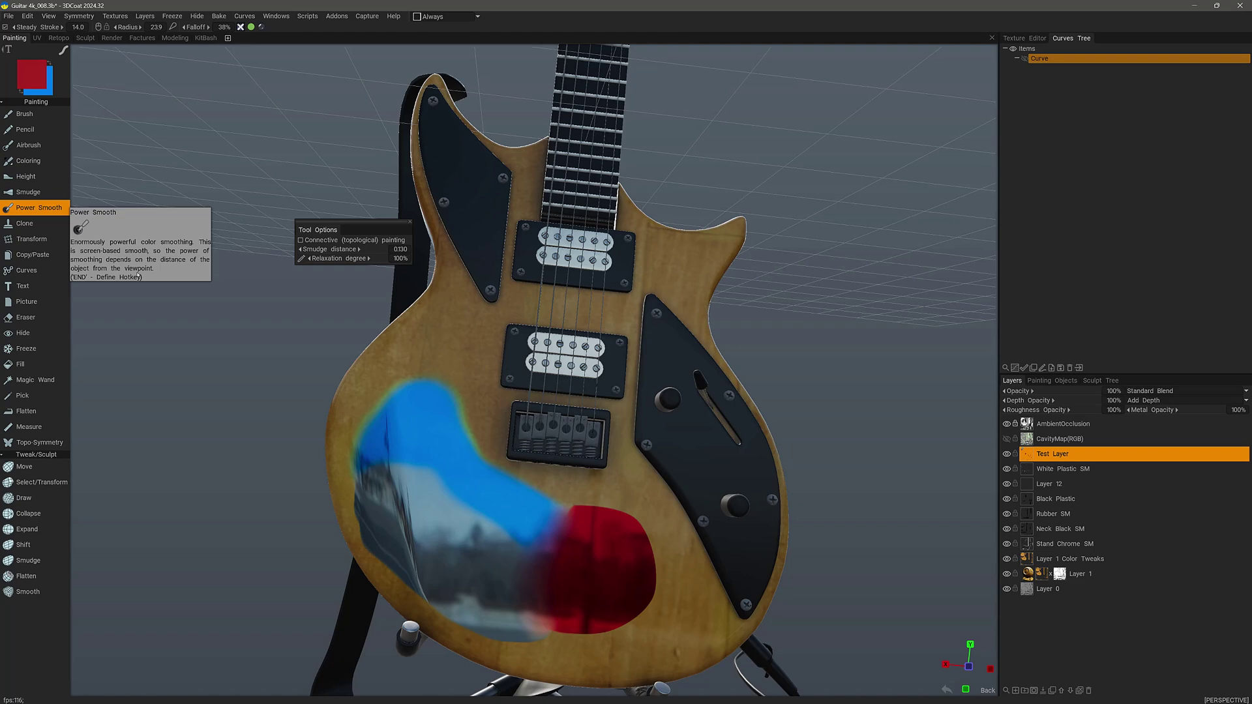
alt+drag(574, 521, 548, 522)
alt+middle_drag(548, 521, 512, 464)
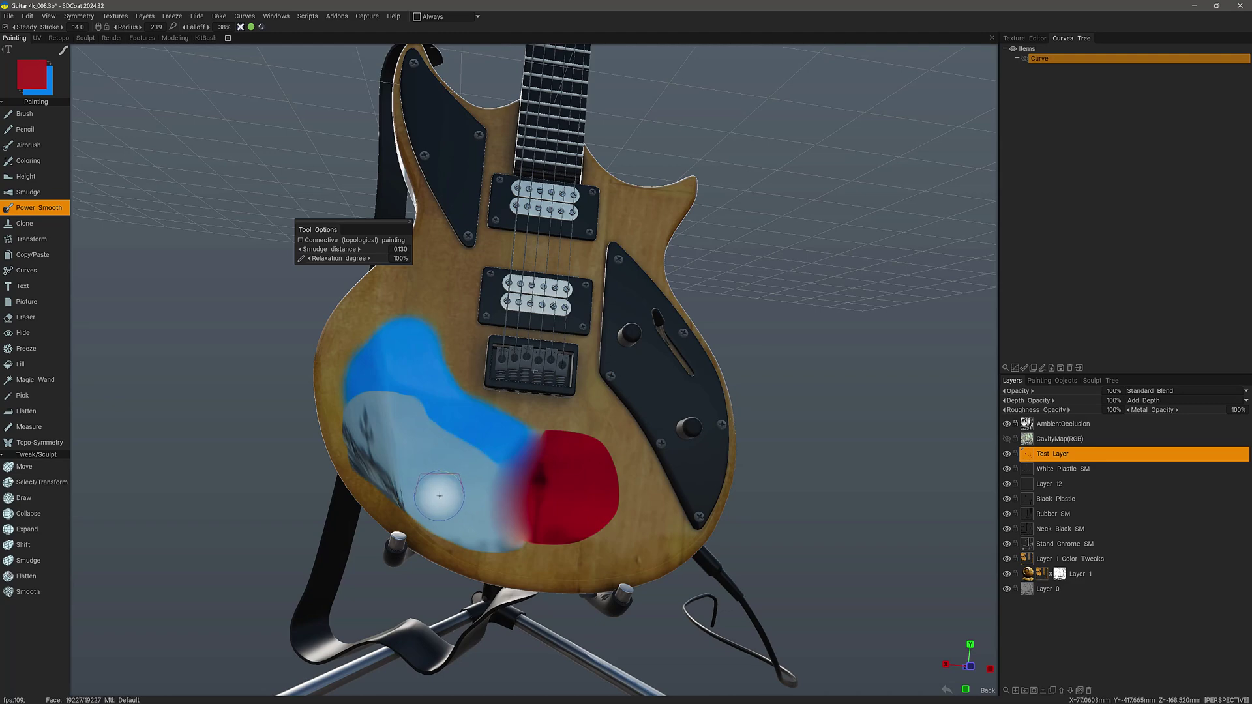
alt+drag(441, 475, 443, 489)
mouse_move(443, 487)
right_down()
mouse_move(475, 383)
mouse_move(456, 317)
right_up()
key(ctrl+z)
Examine the borders between the red, blue and grey patches on the guitar body from near and far viewing distances
alt+drag(456, 316, 461, 389)
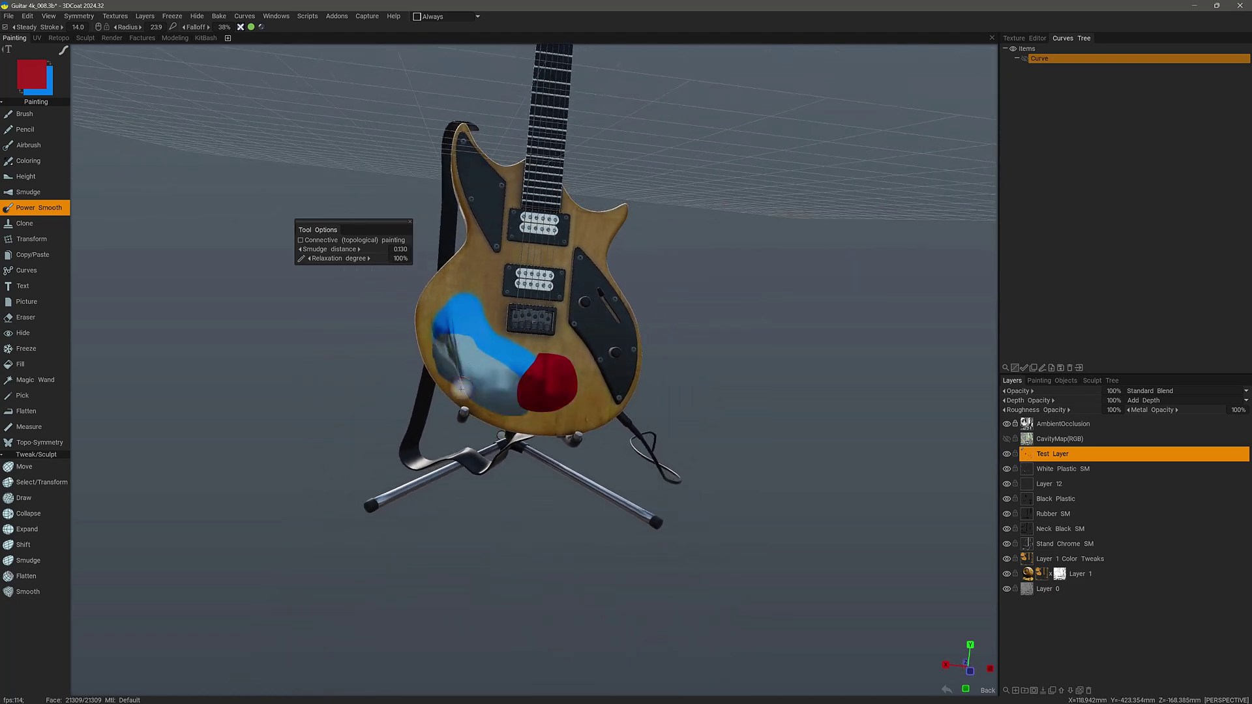
right_drag(461, 389, 524, 367)
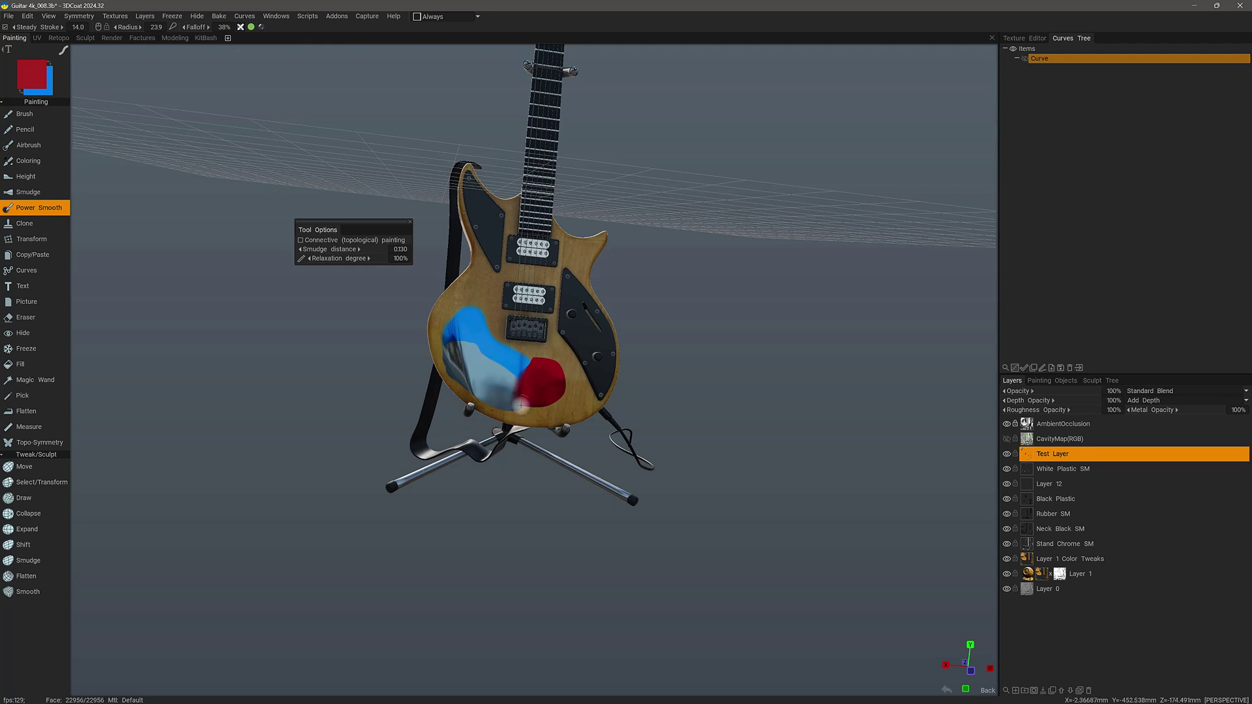
mouse_move(522, 405)
alt+mouse_down()
mouse_move(538, 406)
mouse_move(525, 405)
alt+mouse_up()
mouse_move(525, 404)
alt+right_down()
mouse_move(632, 466)
mouse_move(553, 410)
mouse_move(514, 427)
mouse_move(516, 379)
mouse_move(535, 368)
alt+right_up()
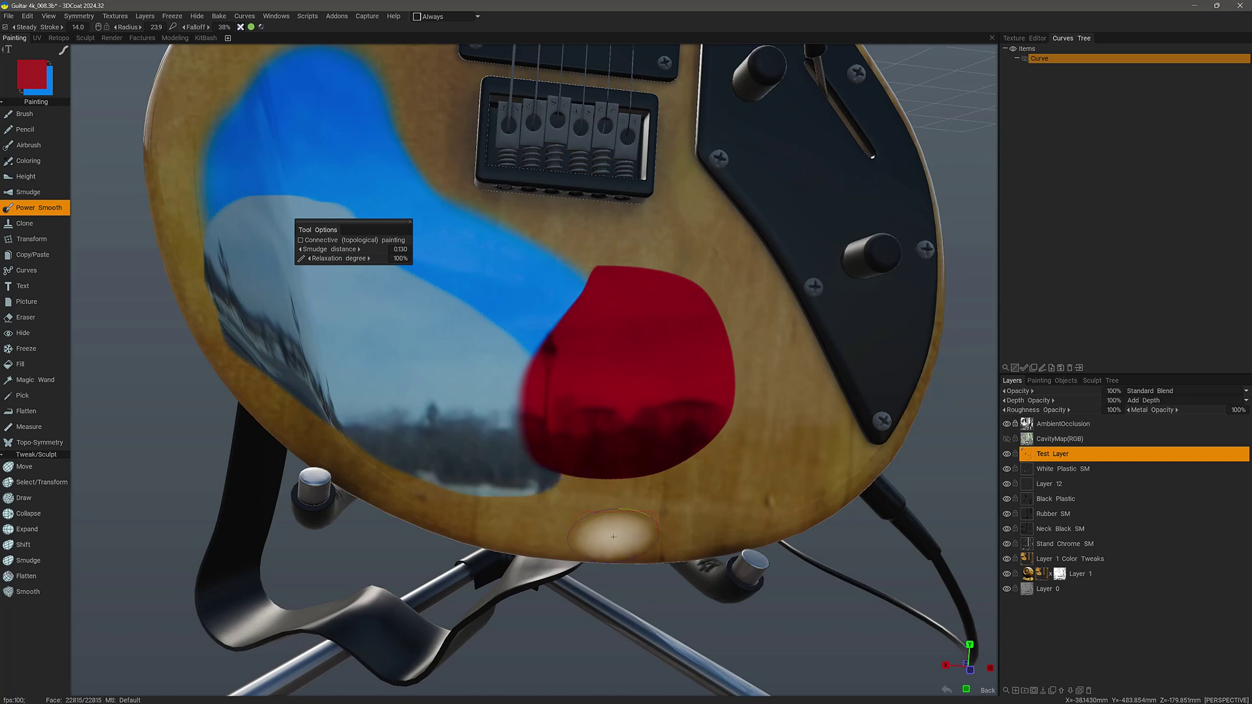
scroll(630, 528, down, 5)
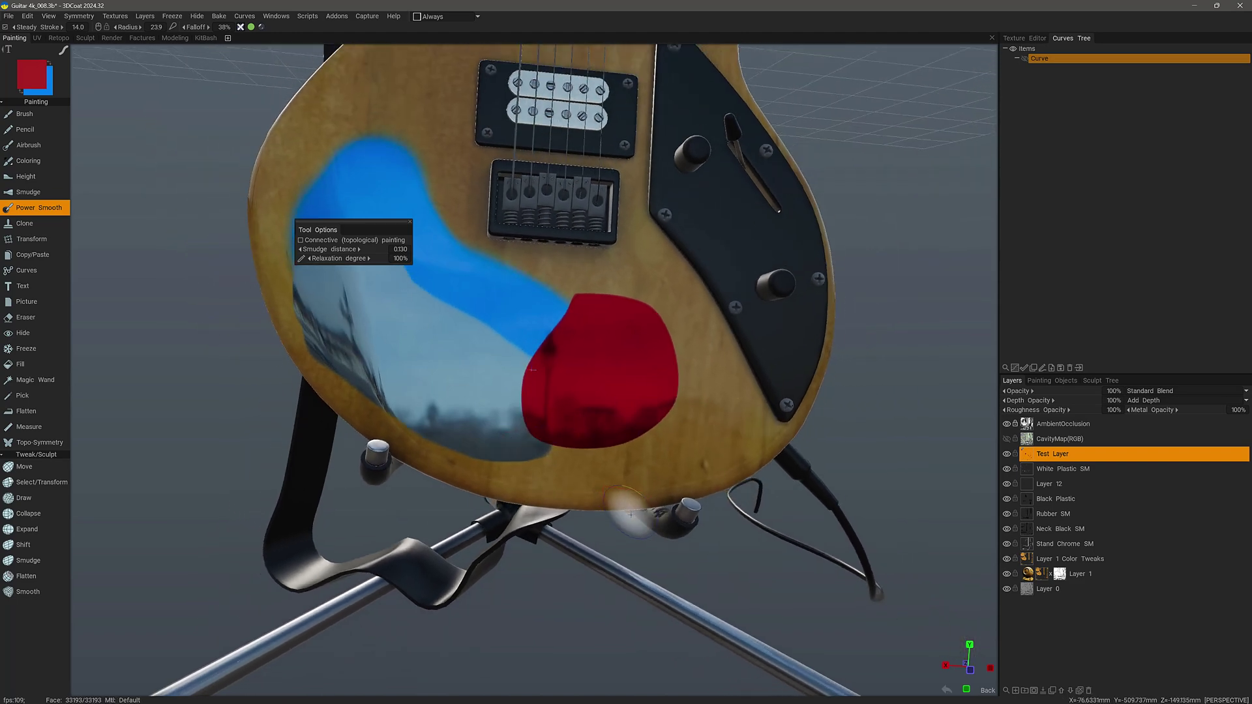
scroll(633, 512, down, 7)
scroll(527, 359, up, 1)
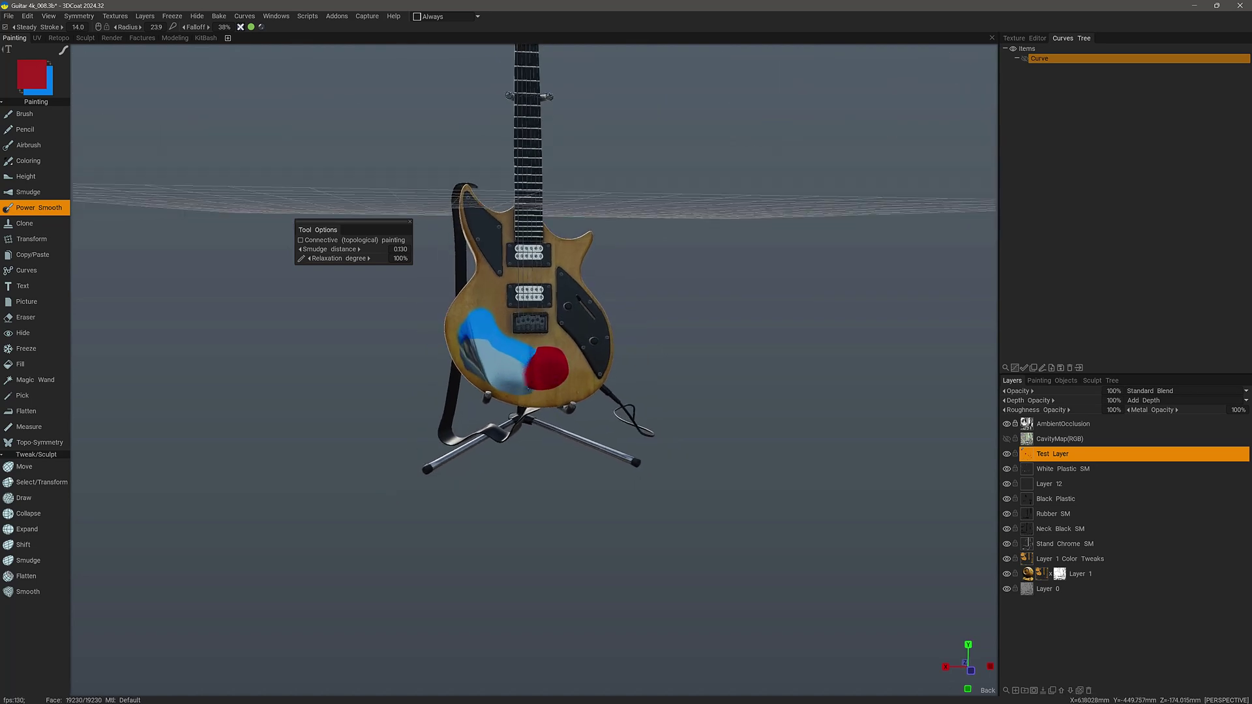
scroll(538, 392, up, 8)
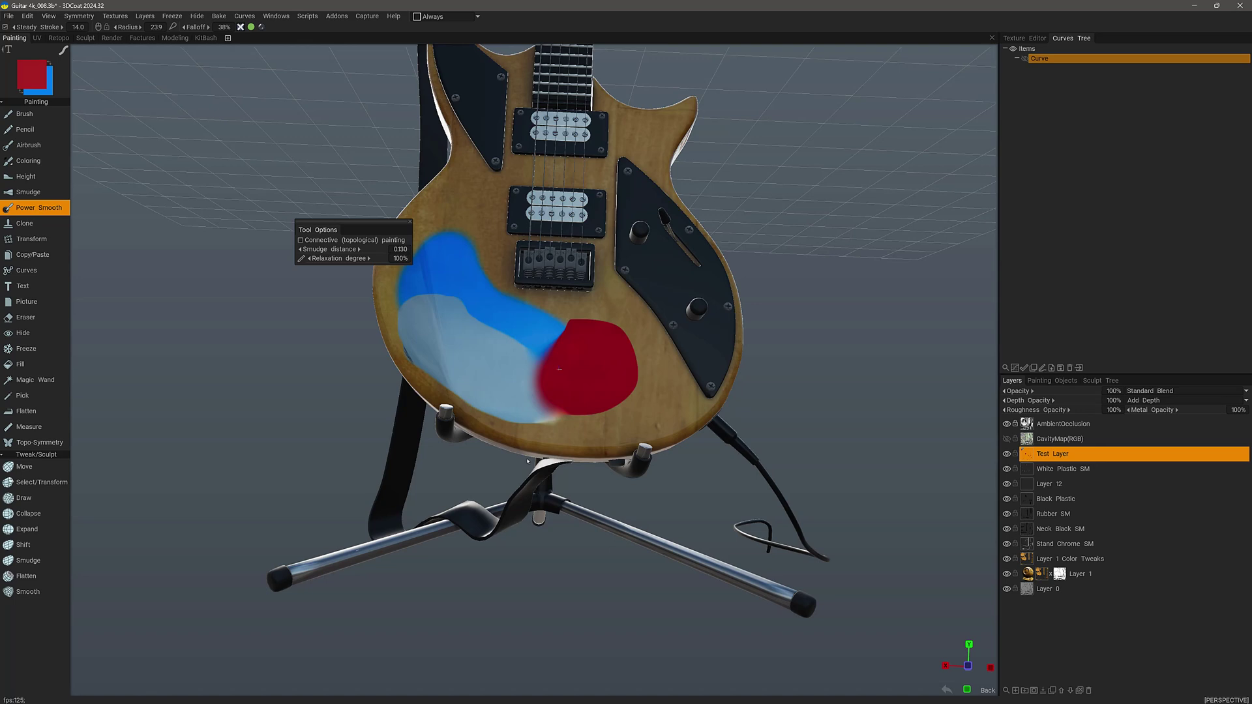
mouse_move(558, 465)
alt+mouse_down()
mouse_move(551, 371)
mouse_move(579, 441)
mouse_move(531, 433)
mouse_move(531, 414)
mouse_move(562, 365)
mouse_move(559, 442)
alt+mouse_up()
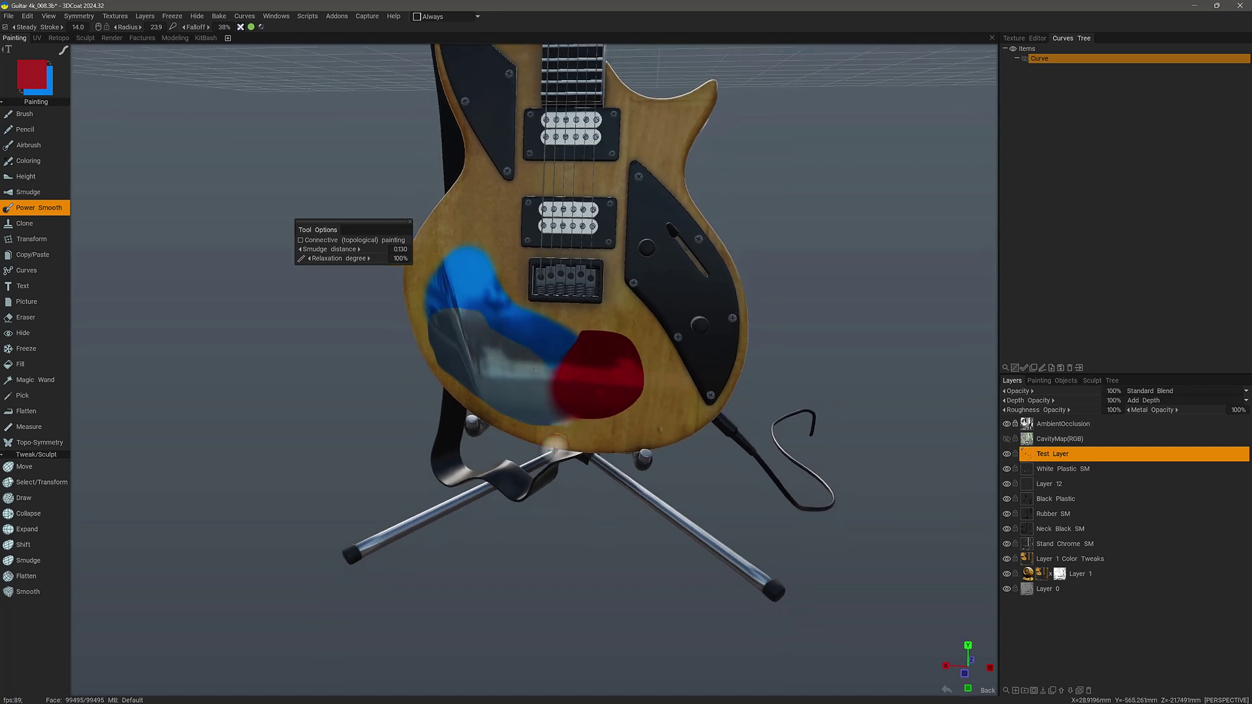
scroll(567, 424, down, 3)
scroll(559, 405, up, 5)
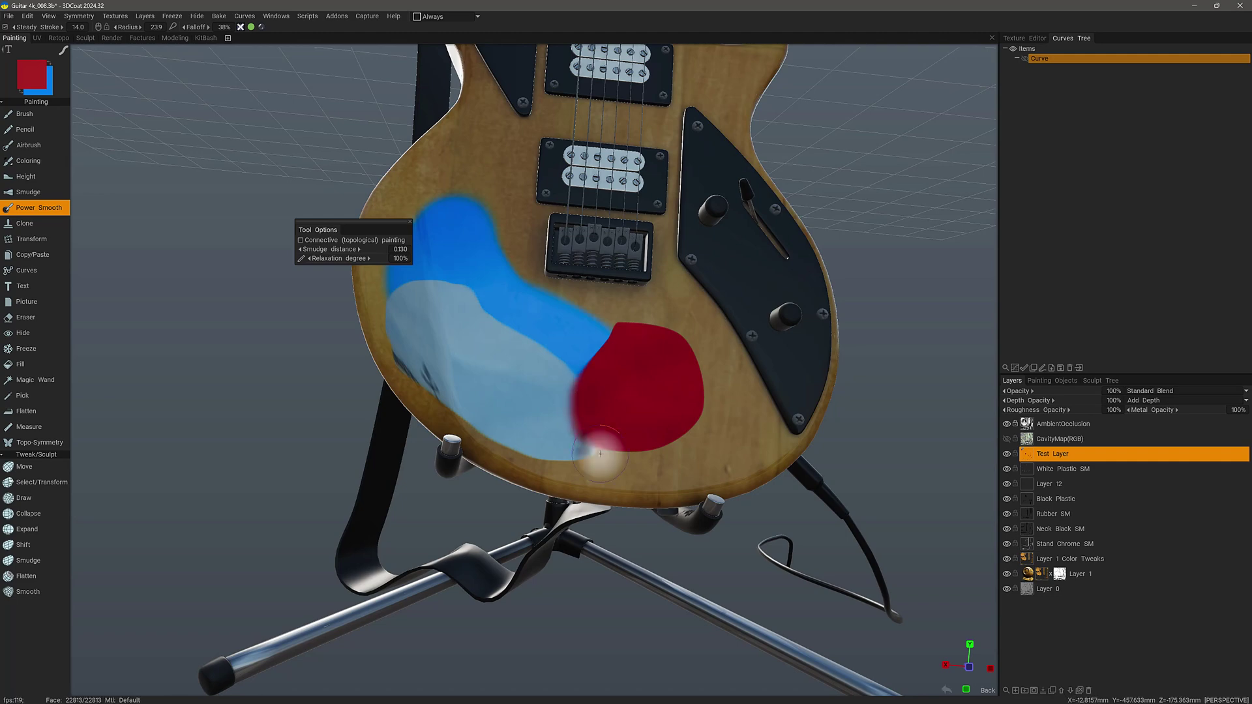
scroll(502, 416, down, 2)
scroll(500, 418, down, 7)
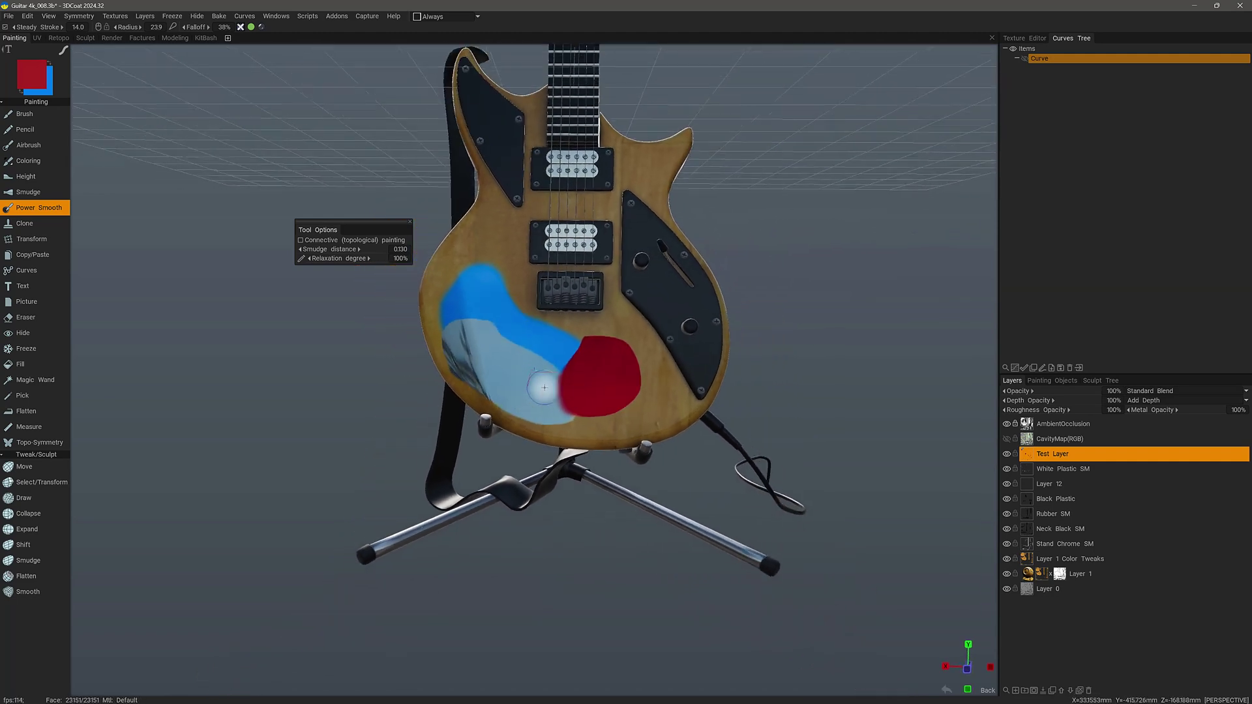